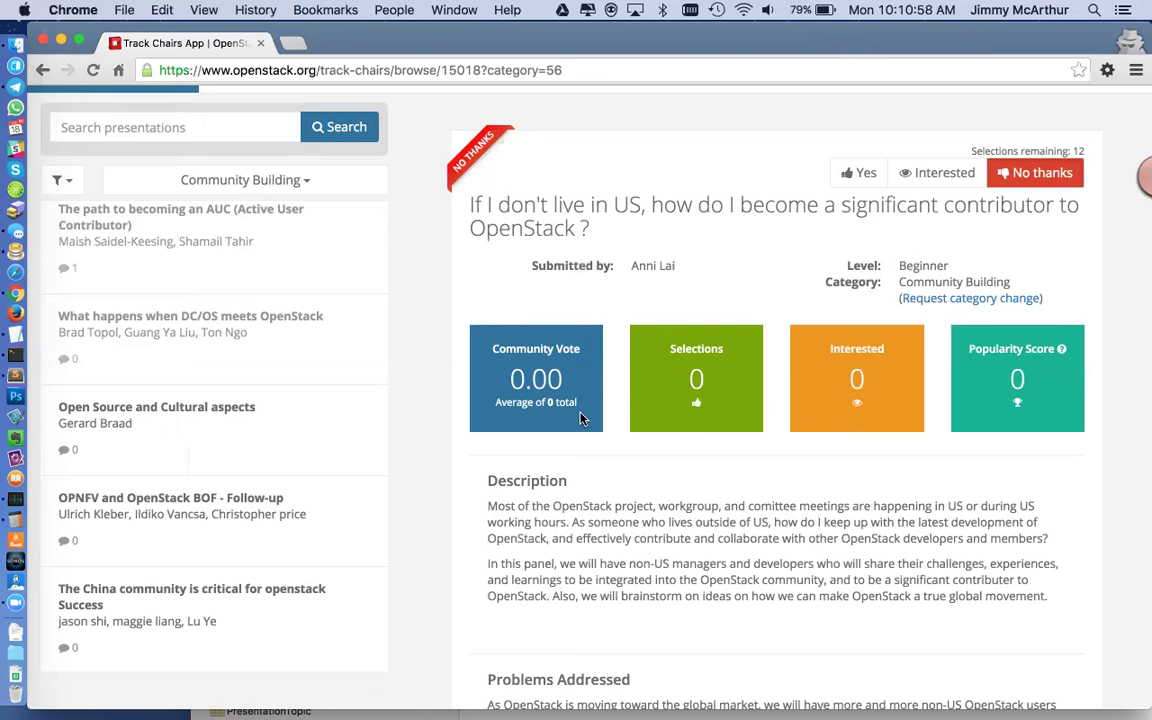
Step: Examine the Community Vote, Selections, Interested and Popularity Score figures of the presentation about contributing from outside the US
{"action": "scroll", "coordinate": [582, 418], "scroll_direction": "down", "scroll_amount": 2}
{"action": "left_click_drag", "start_coordinate": [489, 317], "coordinate": [587, 370]}
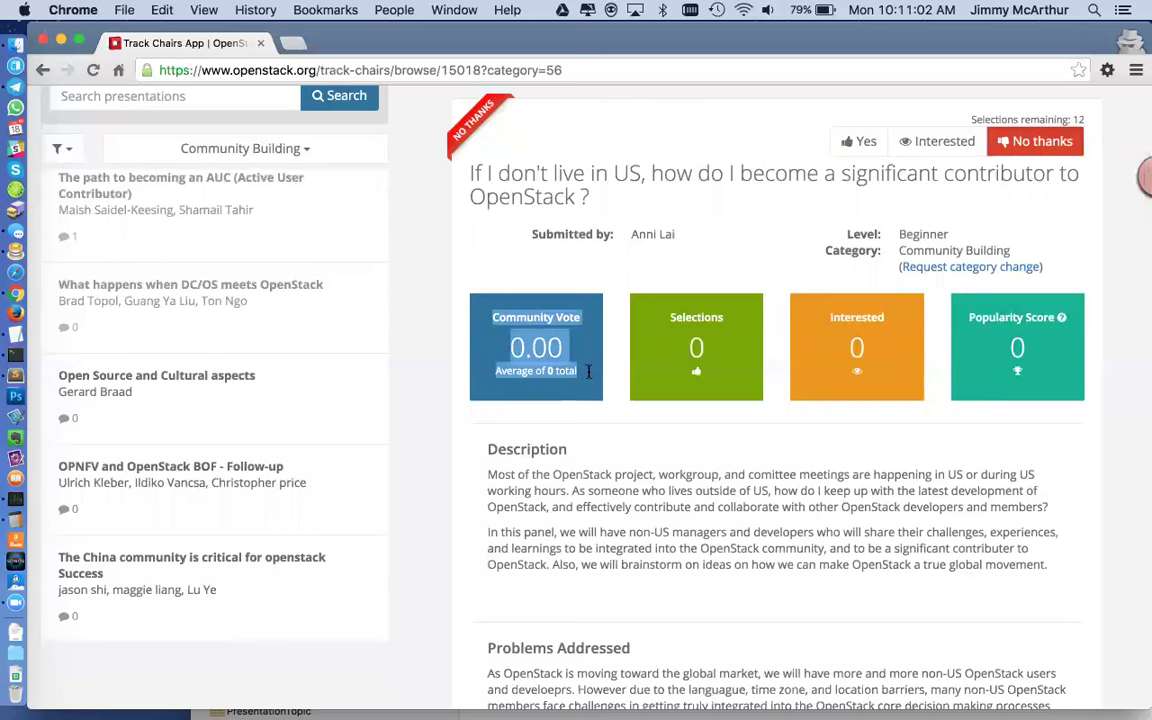
{"action": "left_click", "coordinate": [554, 372]}
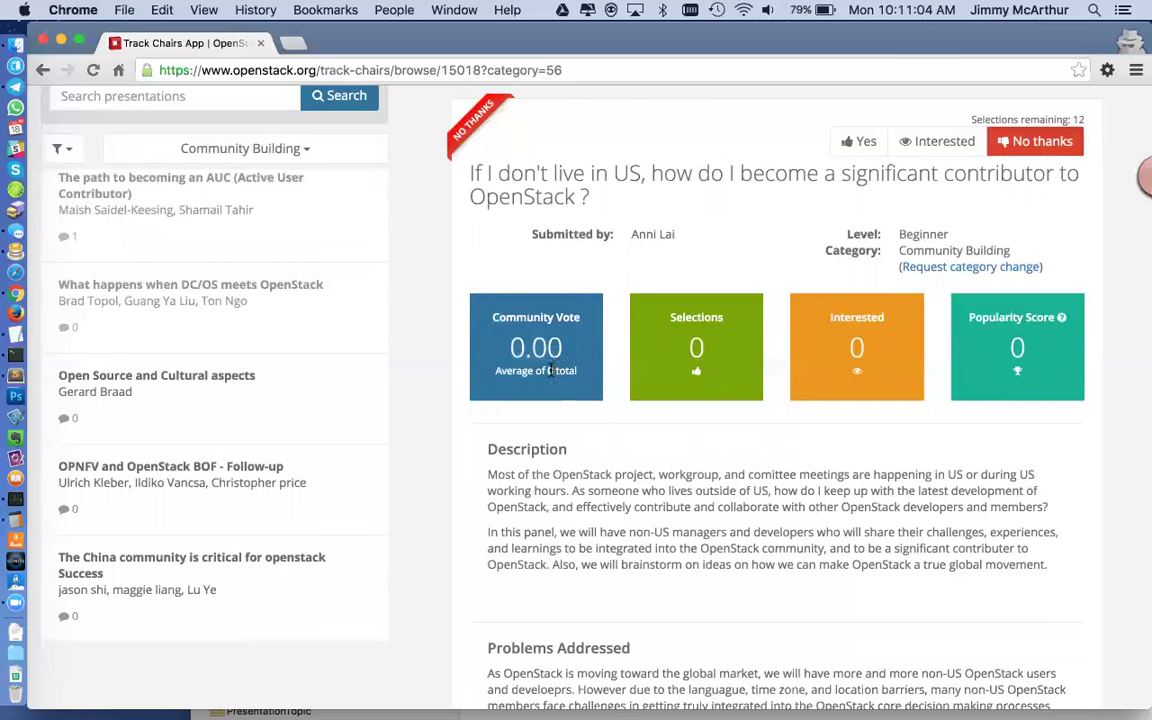
{"action": "left_click_drag", "start_coordinate": [554, 372], "coordinate": [583, 374]}
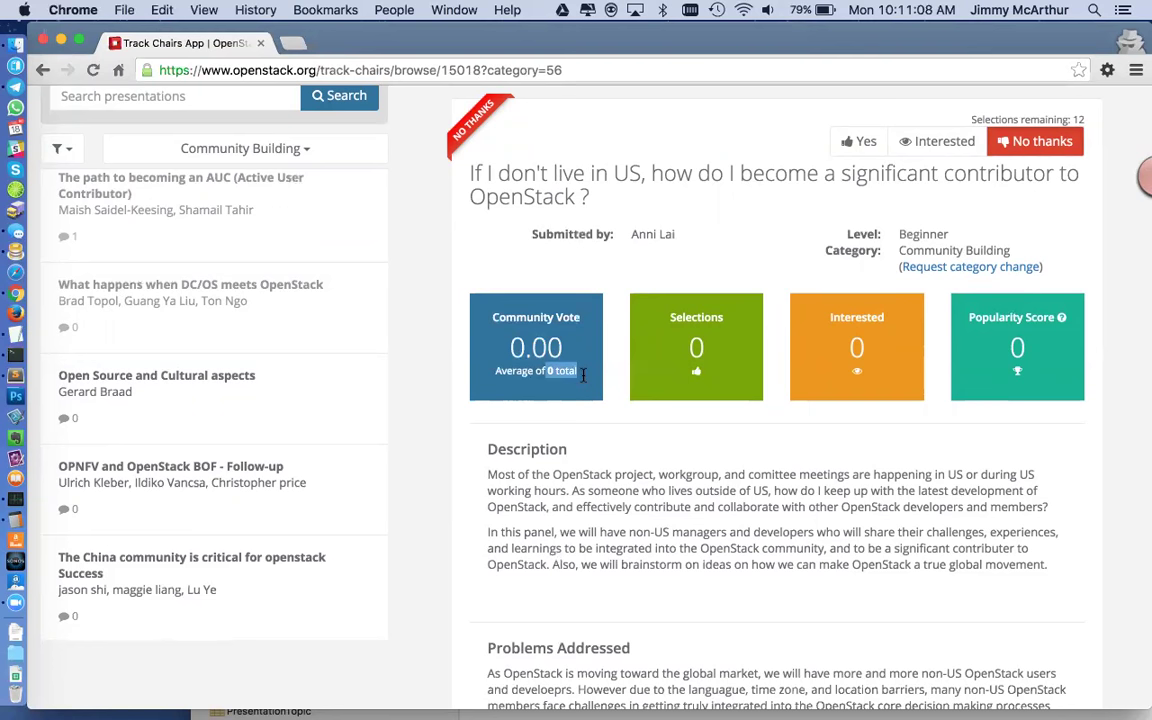
{"action": "left_click_drag", "start_coordinate": [650, 305], "coordinate": [684, 354]}
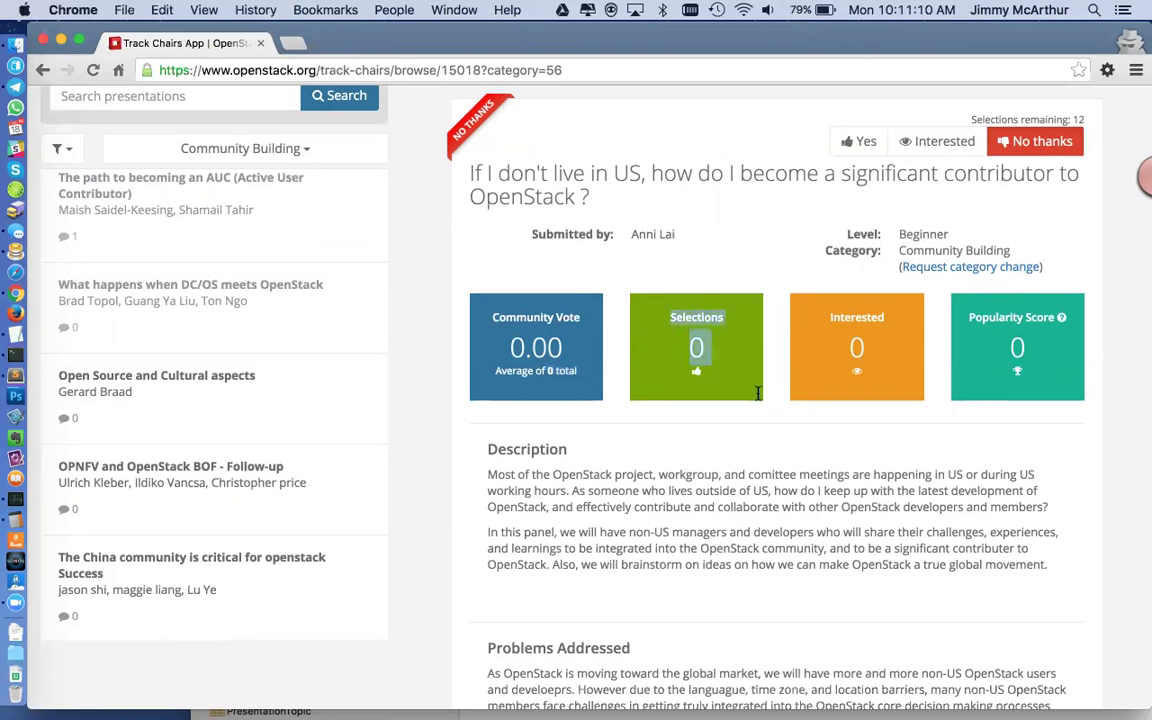
{"action": "left_click_drag", "start_coordinate": [829, 317], "coordinate": [895, 373]}
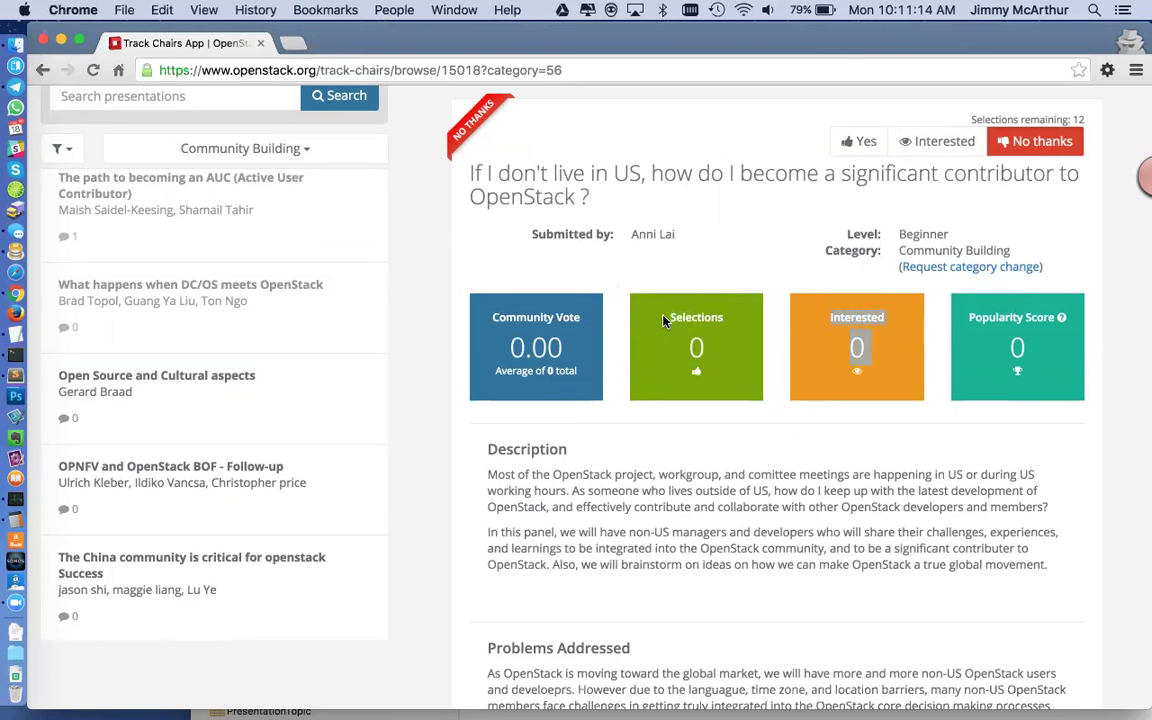
{"action": "left_click_drag", "start_coordinate": [664, 318], "coordinate": [777, 357]}
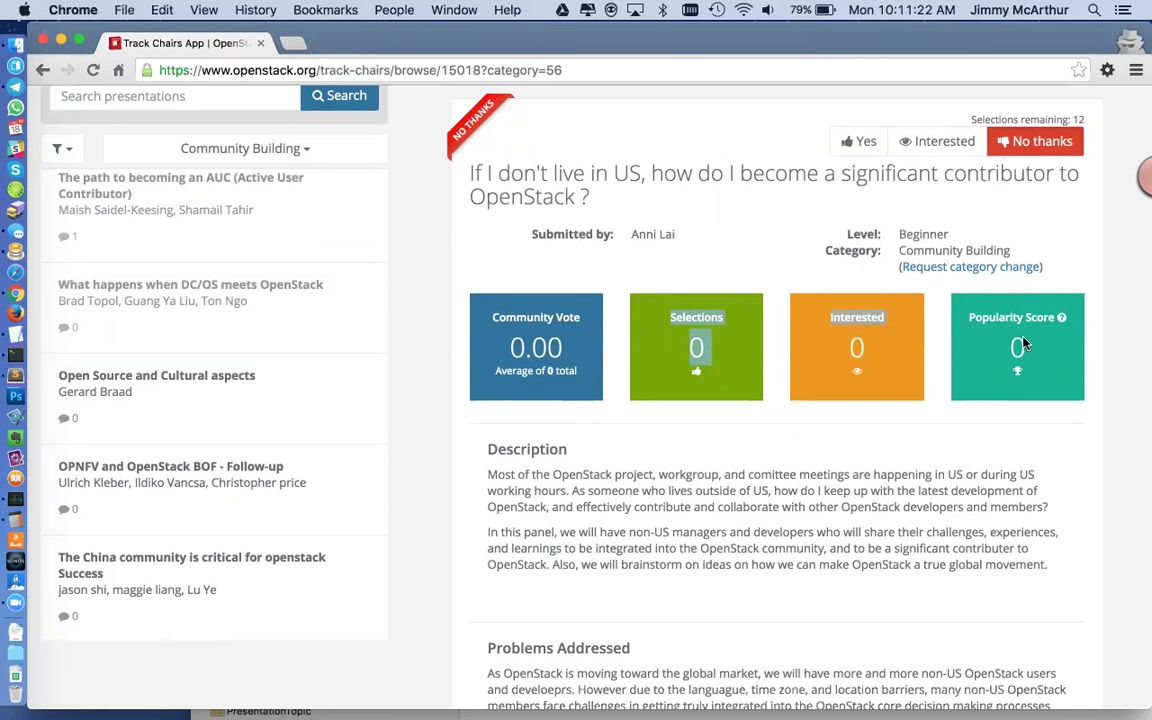
{"action": "left_click", "coordinate": [965, 318]}
{"action": "left_click_drag", "start_coordinate": [965, 318], "coordinate": [1052, 363]}
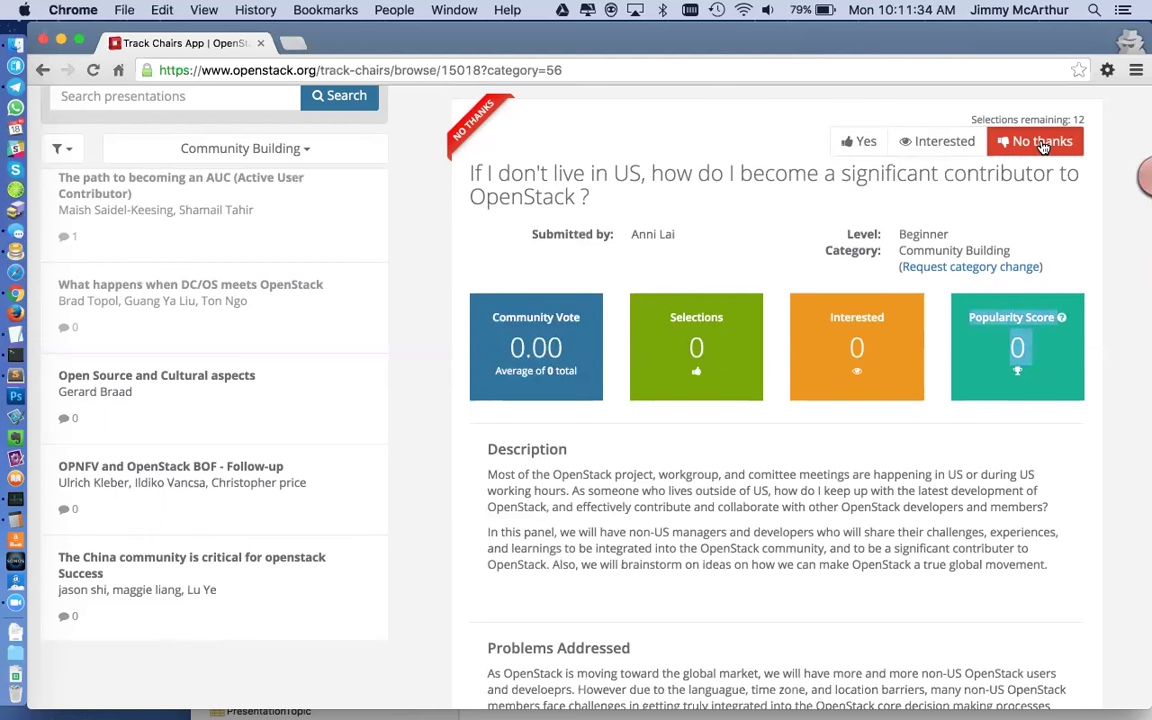
{"action": "left_click", "coordinate": [975, 320]}
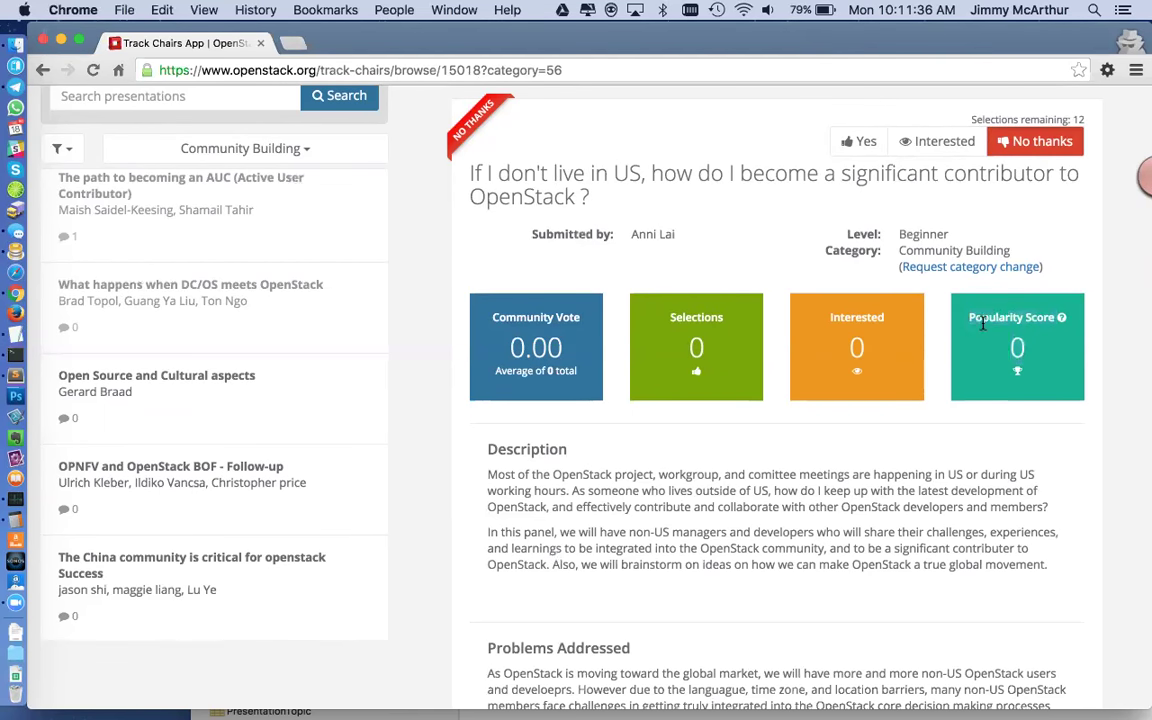
{"action": "left_click_drag", "start_coordinate": [973, 320], "coordinate": [1039, 390]}
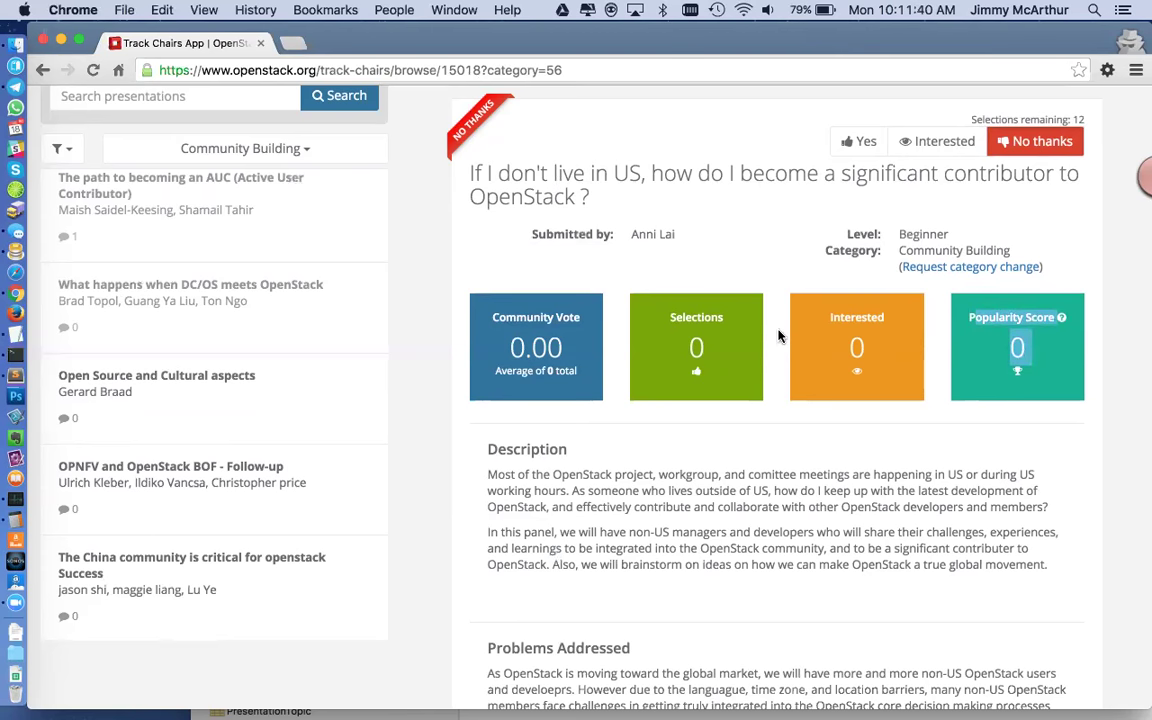
Step: Read through the presentation's Description, Problems Addressed, What Should Attendees Expect to Learn and Speakers sections
{"action": "scroll", "coordinate": [779, 330], "scroll_direction": "down", "scroll_amount": 3}
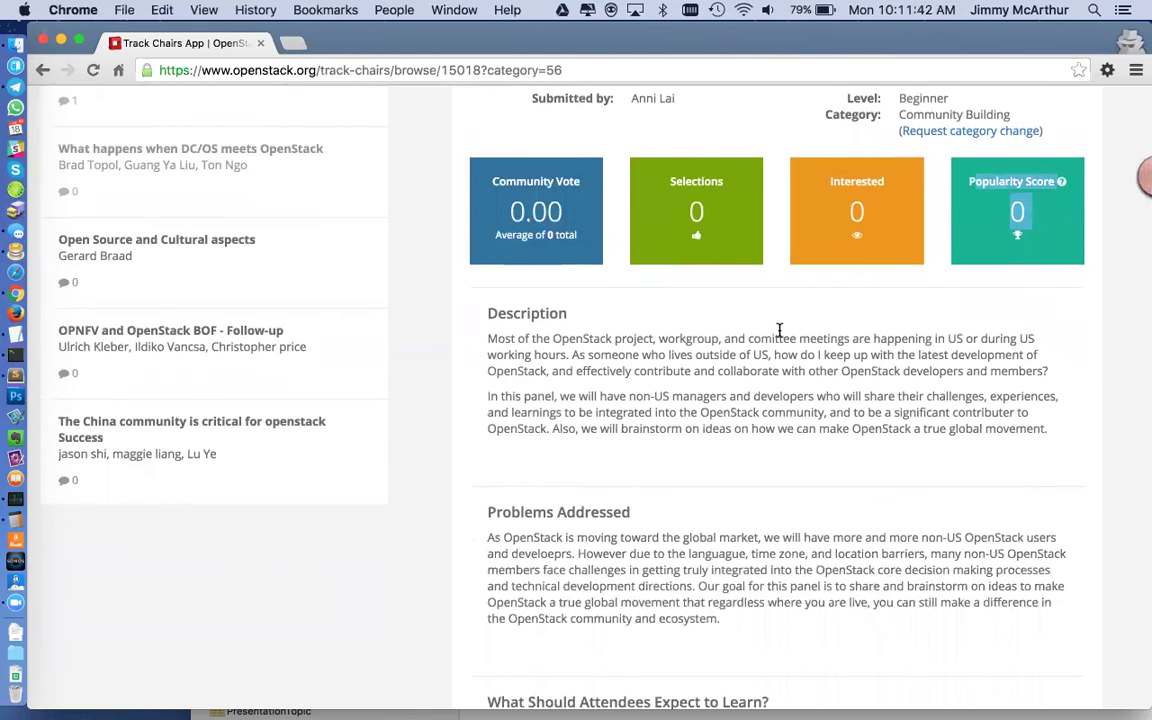
{"action": "scroll", "coordinate": [779, 330], "scroll_direction": "down", "scroll_amount": 3}
{"action": "left_click_drag", "start_coordinate": [486, 183], "coordinate": [1070, 333]}
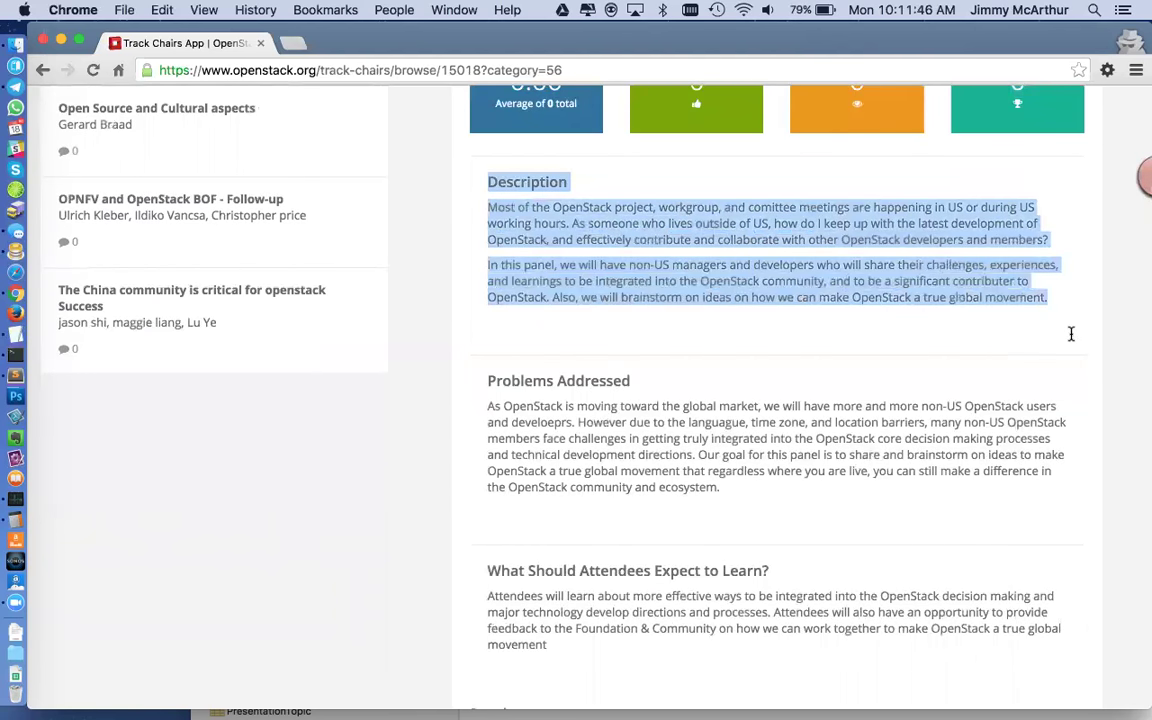
{"action": "scroll", "coordinate": [1070, 333], "scroll_direction": "down", "scroll_amount": 1}
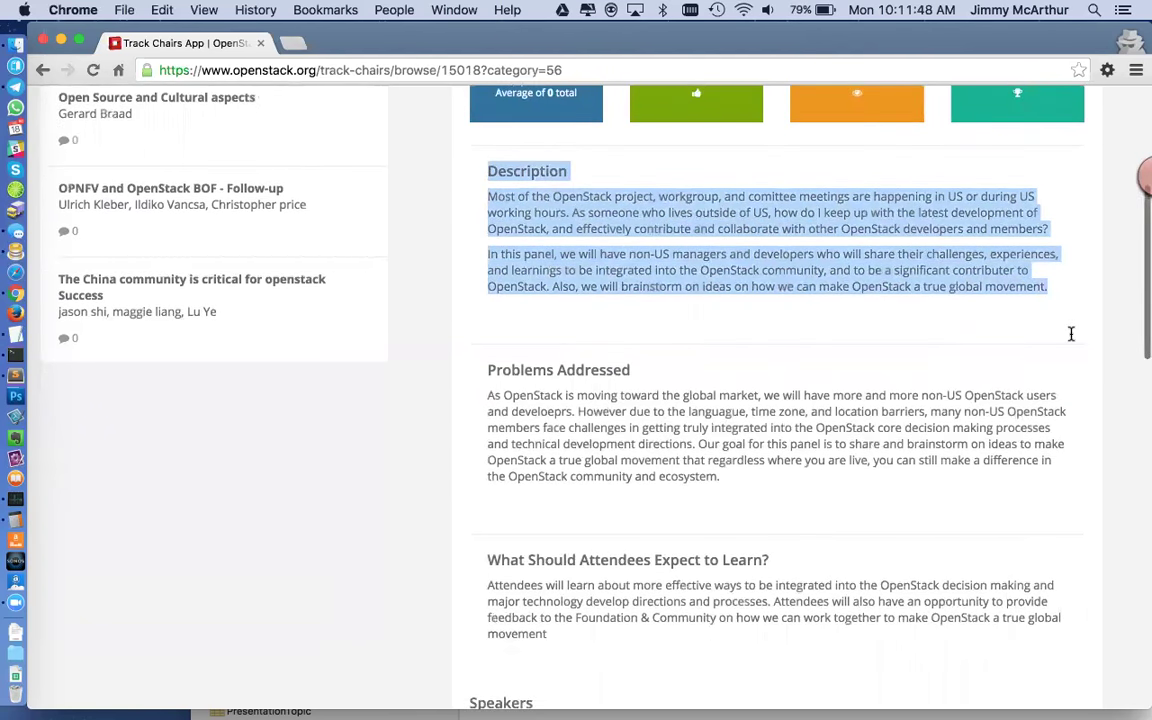
{"action": "scroll", "coordinate": [1072, 340], "scroll_direction": "down", "scroll_amount": 4}
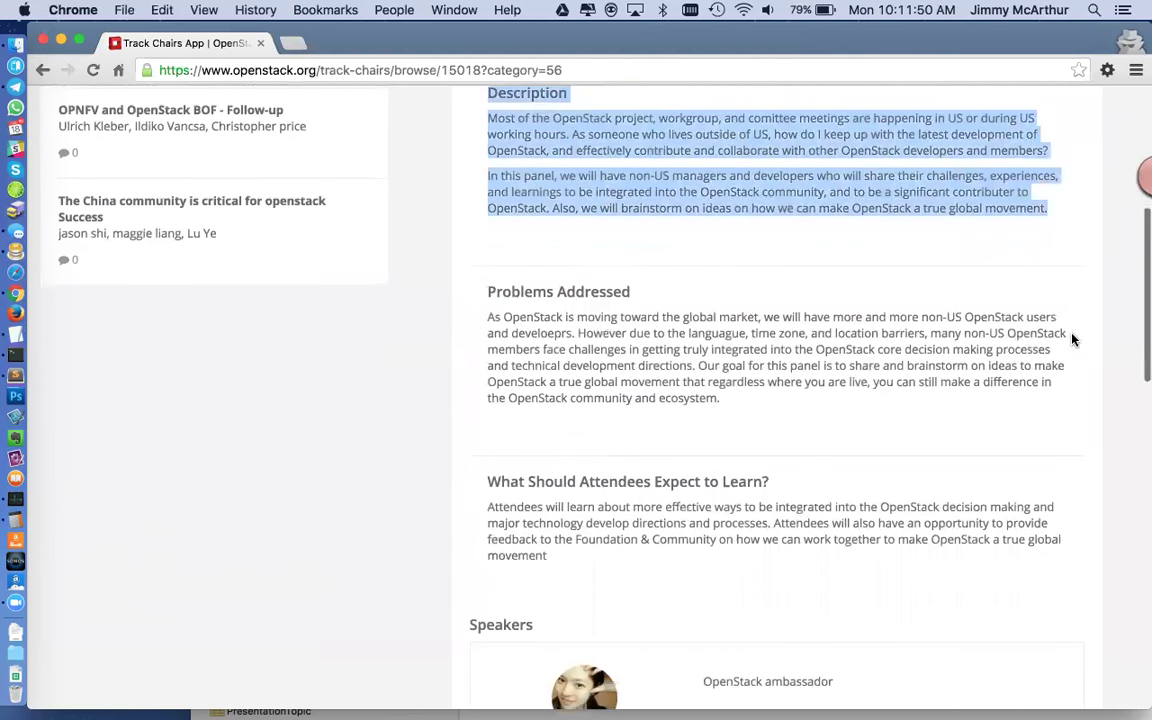
{"action": "scroll", "coordinate": [540, 329], "scroll_direction": "down", "scroll_amount": 8}
{"action": "scroll", "coordinate": [544, 333], "scroll_direction": "down", "scroll_amount": 1}
{"action": "left_click_drag", "start_coordinate": [481, 283], "coordinate": [645, 370]}
{"action": "scroll", "coordinate": [646, 370], "scroll_direction": "down", "scroll_amount": 9}
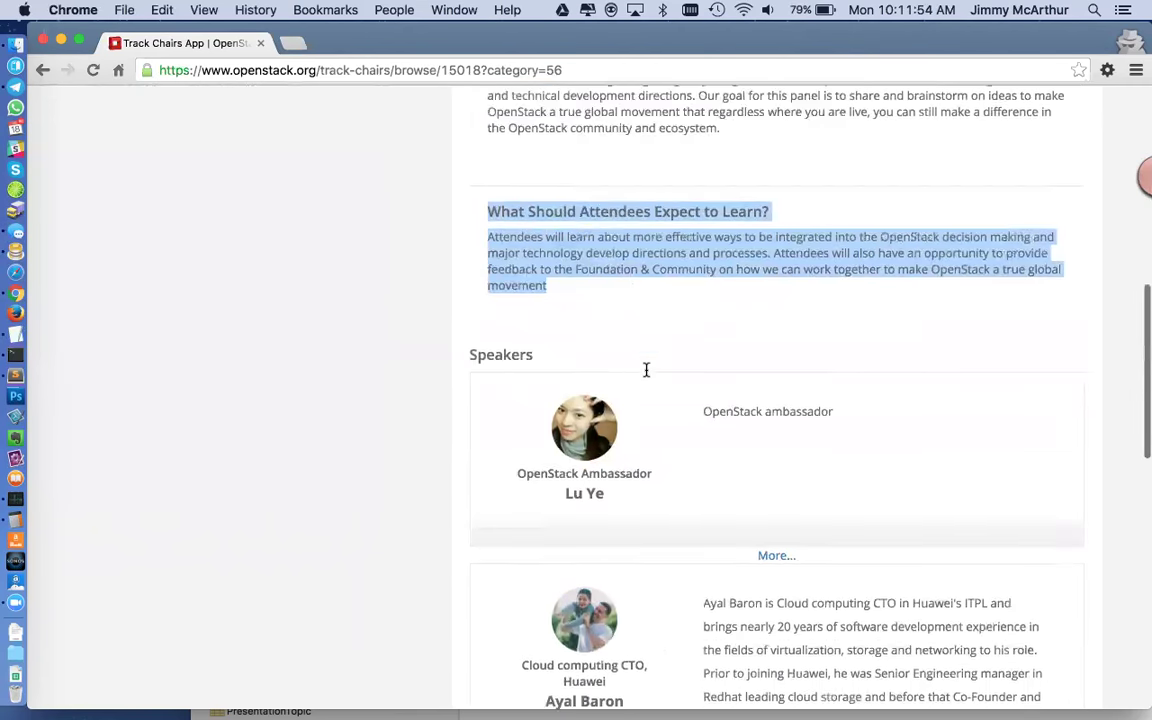
{"action": "scroll", "coordinate": [646, 370], "scroll_direction": "down", "scroll_amount": 4}
{"action": "scroll", "coordinate": [645, 369], "scroll_direction": "down", "scroll_amount": 7}
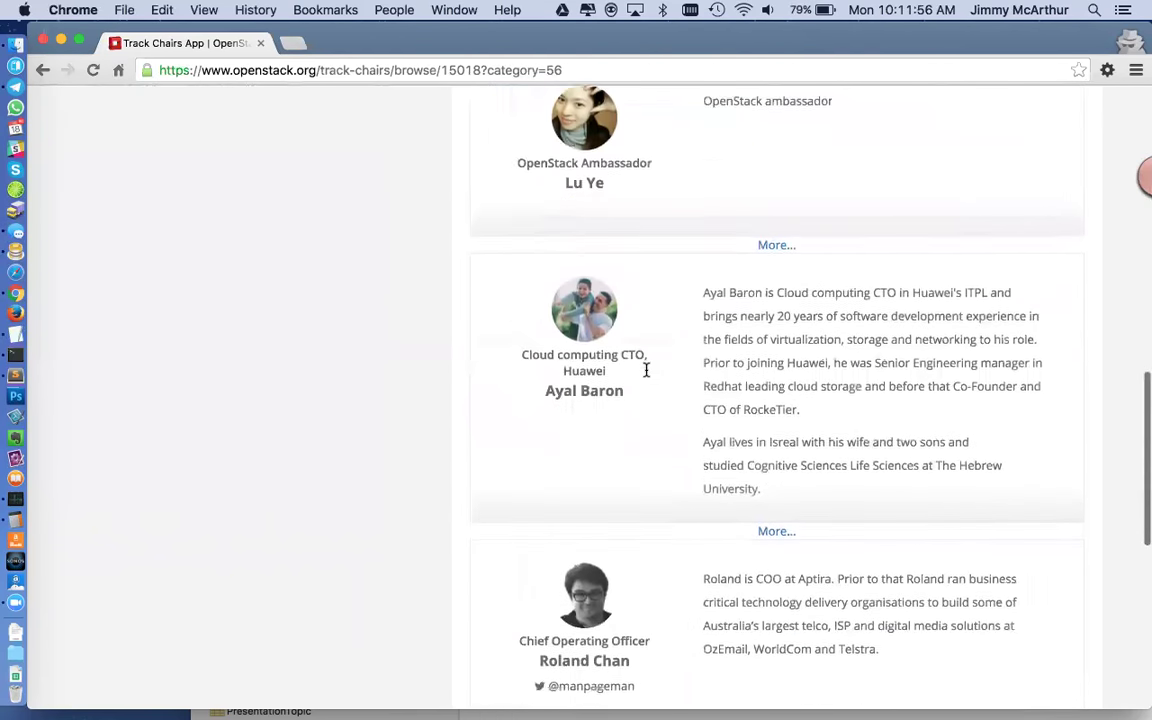
{"action": "scroll", "coordinate": [668, 221], "scroll_direction": "up", "scroll_amount": 2}
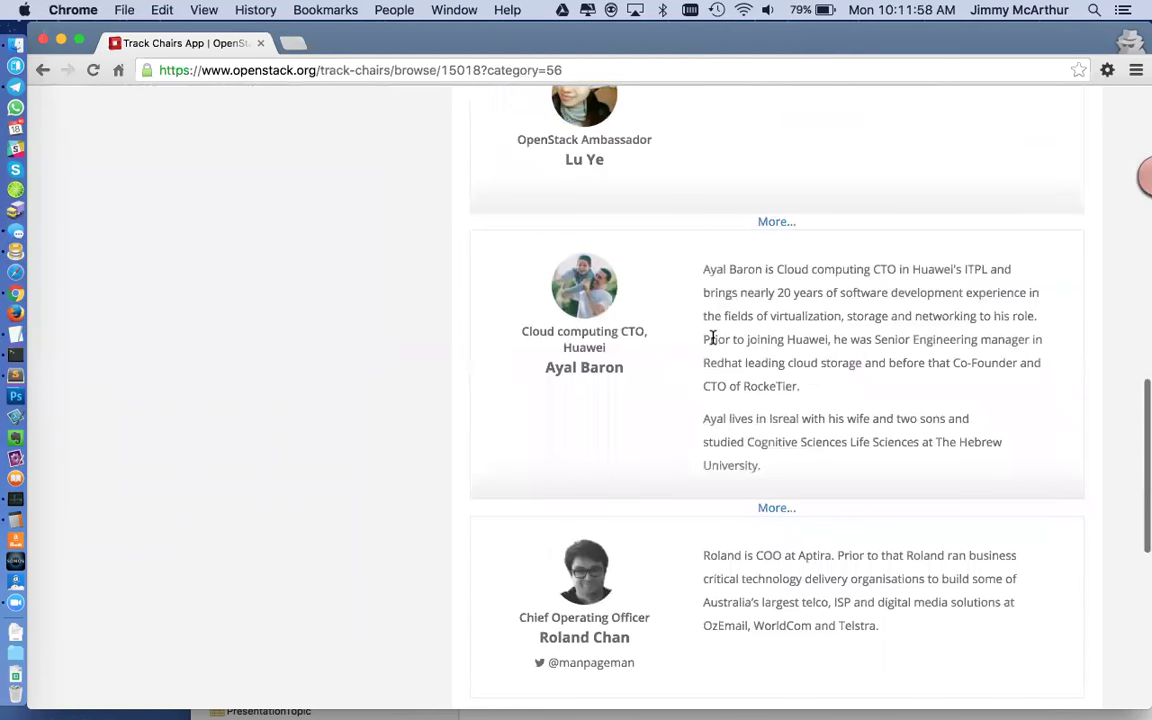
{"action": "scroll", "coordinate": [712, 340], "scroll_direction": "down", "scroll_amount": 12}
{"action": "scroll", "coordinate": [712, 342], "scroll_direction": "down", "scroll_amount": 6}
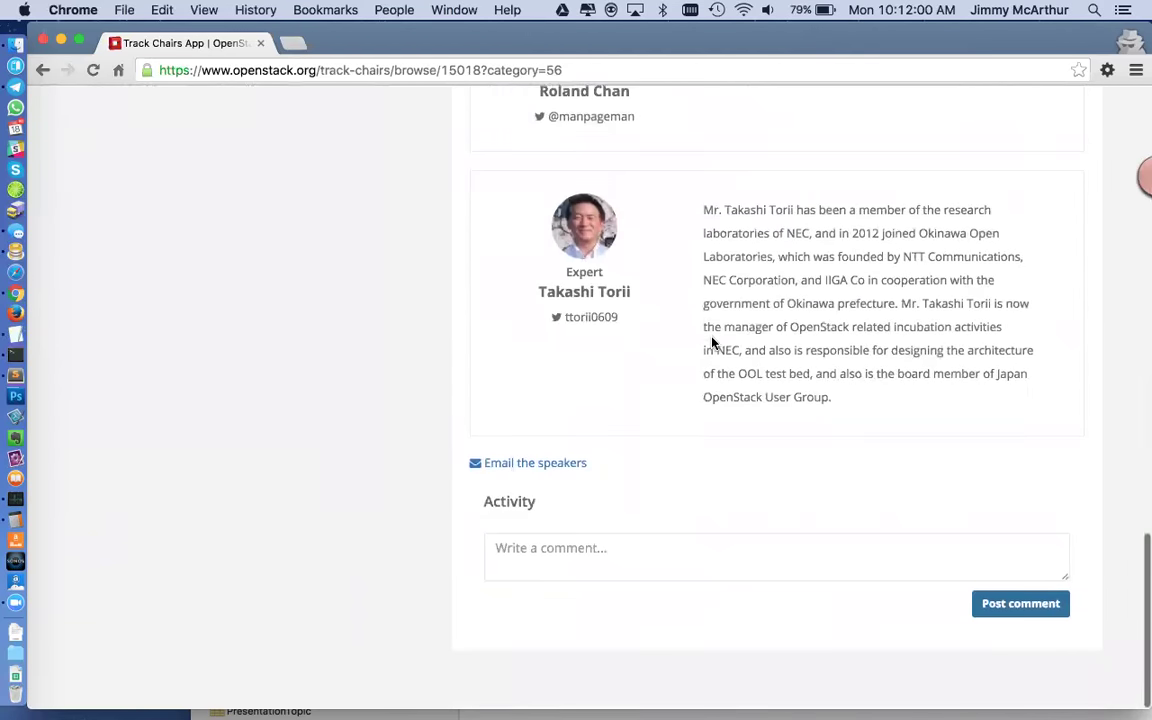
Step: Open the message form for emailing the presentation's speakers and place the cursor in it
{"action": "left_click", "coordinate": [537, 468]}
{"action": "scroll", "coordinate": [545, 430], "scroll_direction": "down", "scroll_amount": 7}
{"action": "left_click", "coordinate": [586, 332]}
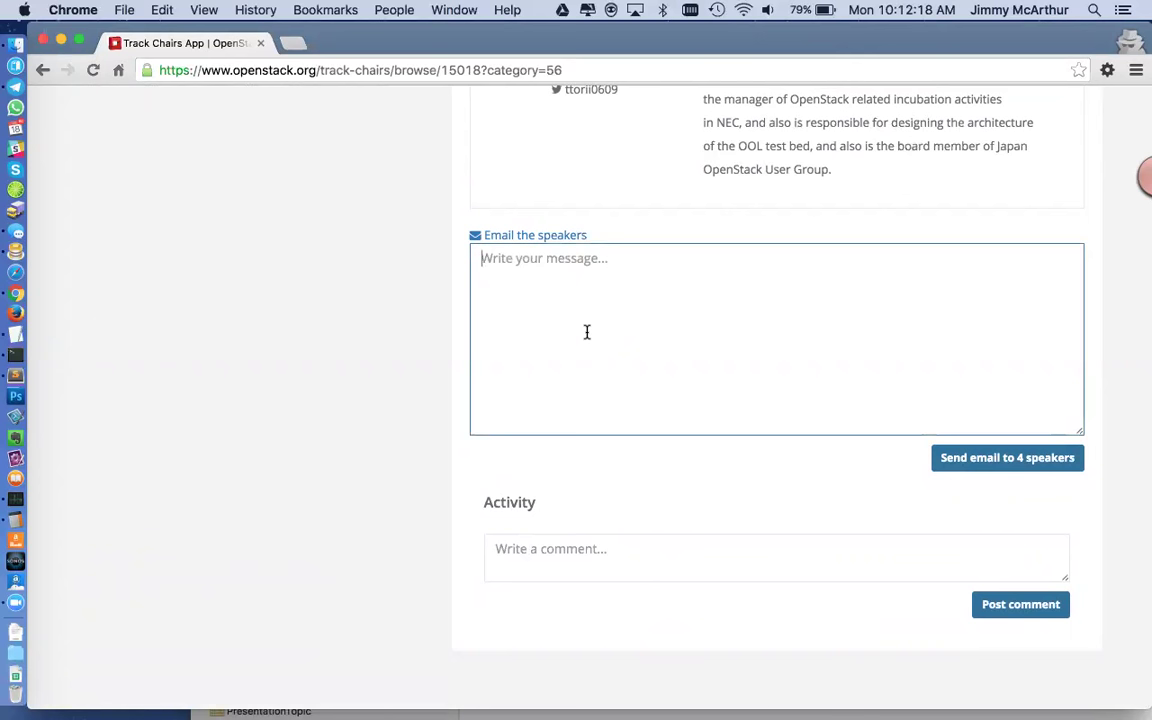
Step: Post the comment "This is a comment." in the presentation's Activity section
{"action": "left_click", "coordinate": [543, 538]}
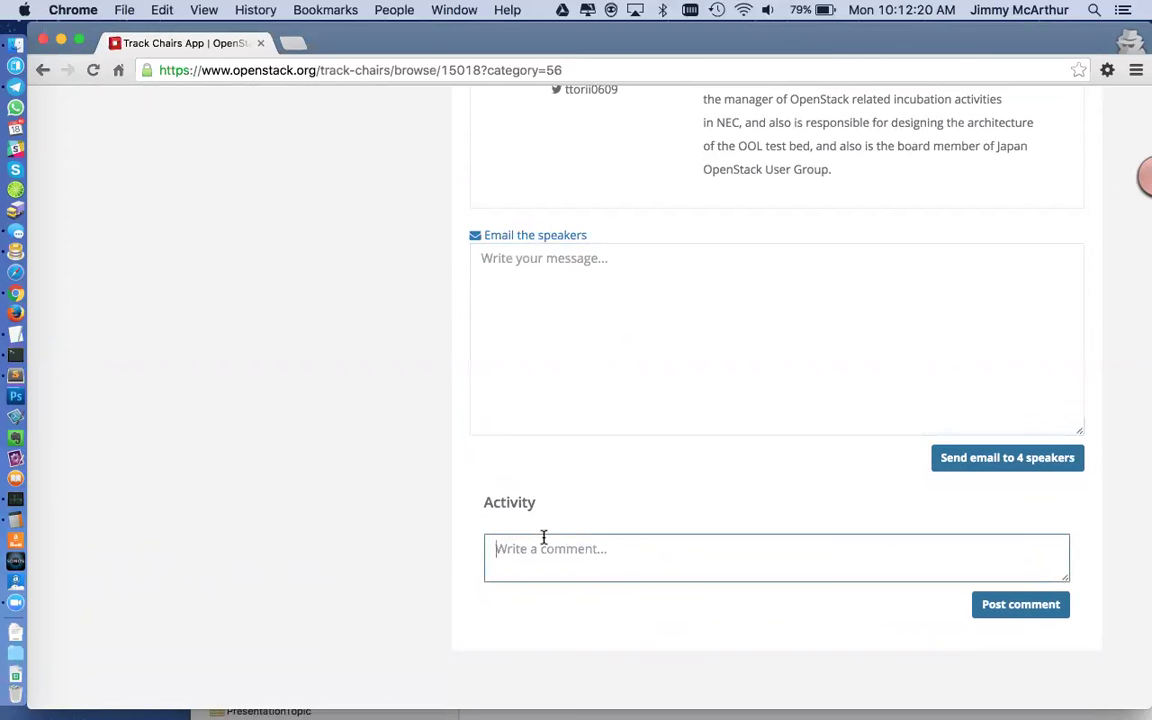
{"action": "type", "text": "This is a comment."}
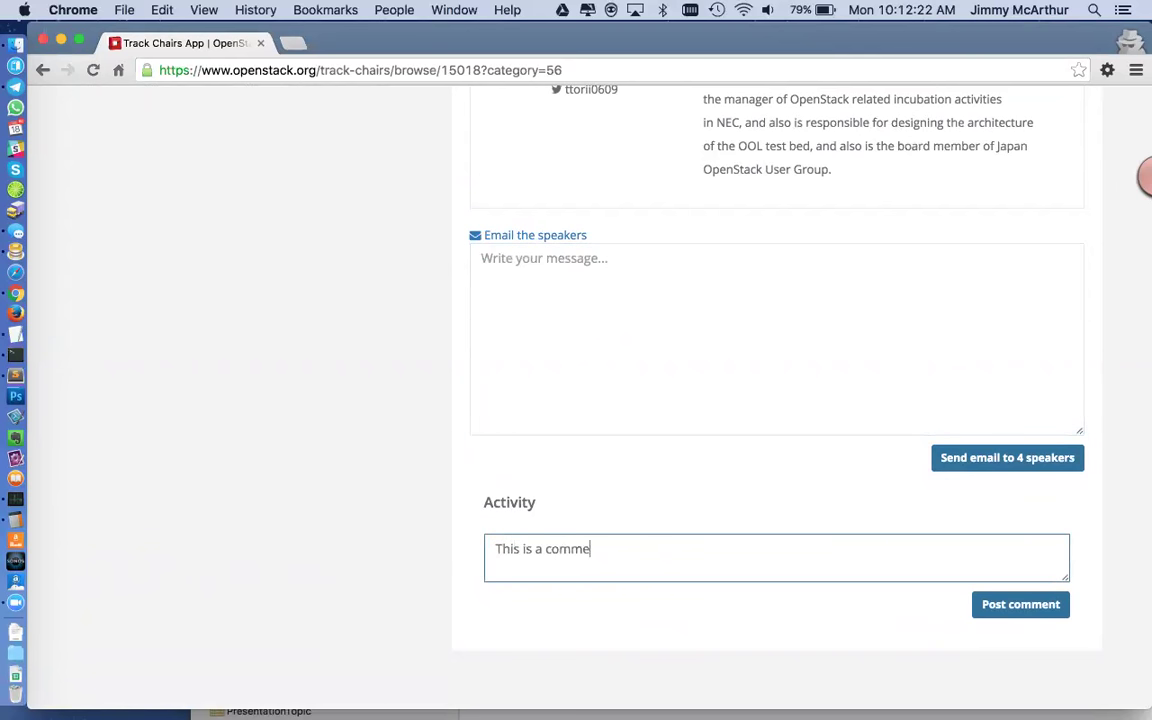
{"action": "left_click", "coordinate": [1022, 606]}
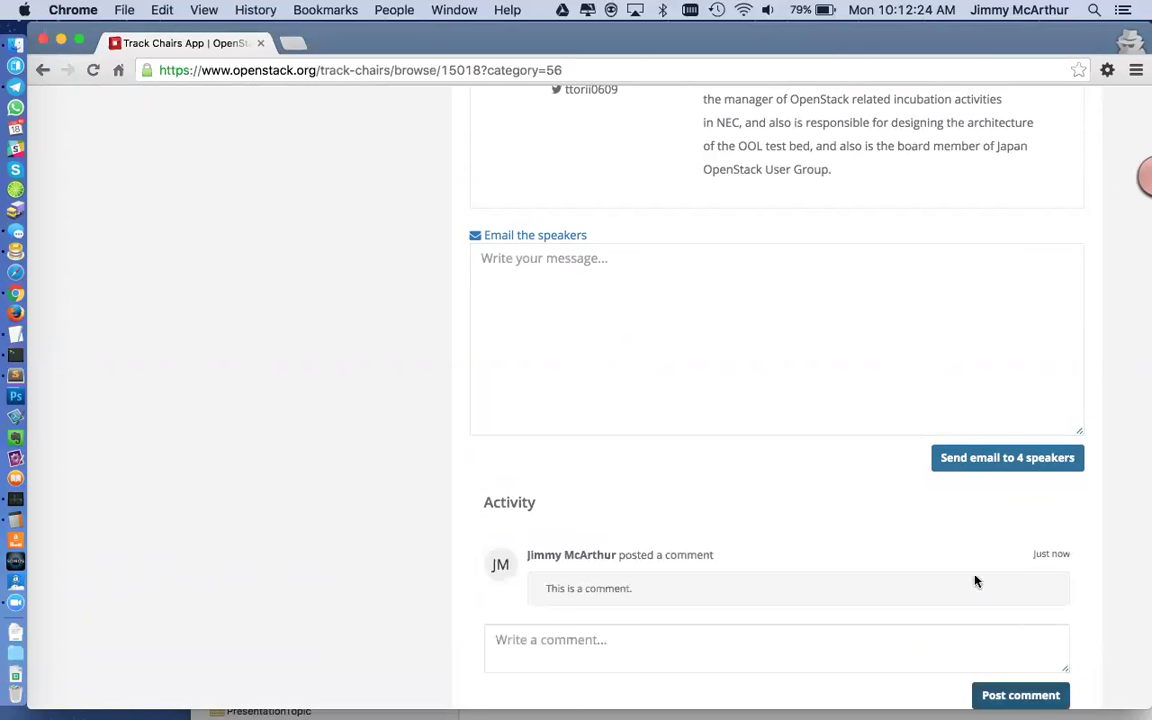
{"action": "scroll", "coordinate": [752, 446], "scroll_direction": "down", "scroll_amount": 2}
Step: Review the speaker email form, the Activity section and the rest of the presentation page
{"action": "left_click", "coordinate": [746, 170]}
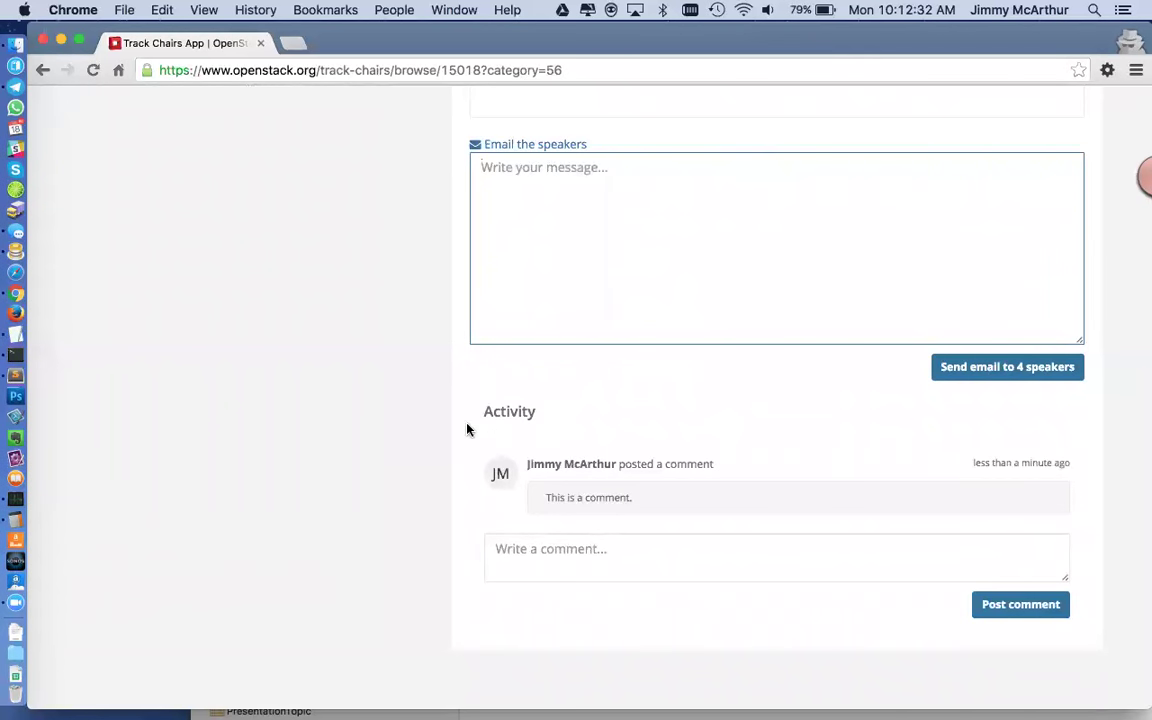
{"action": "left_click_drag", "start_coordinate": [493, 411], "coordinate": [585, 414]}
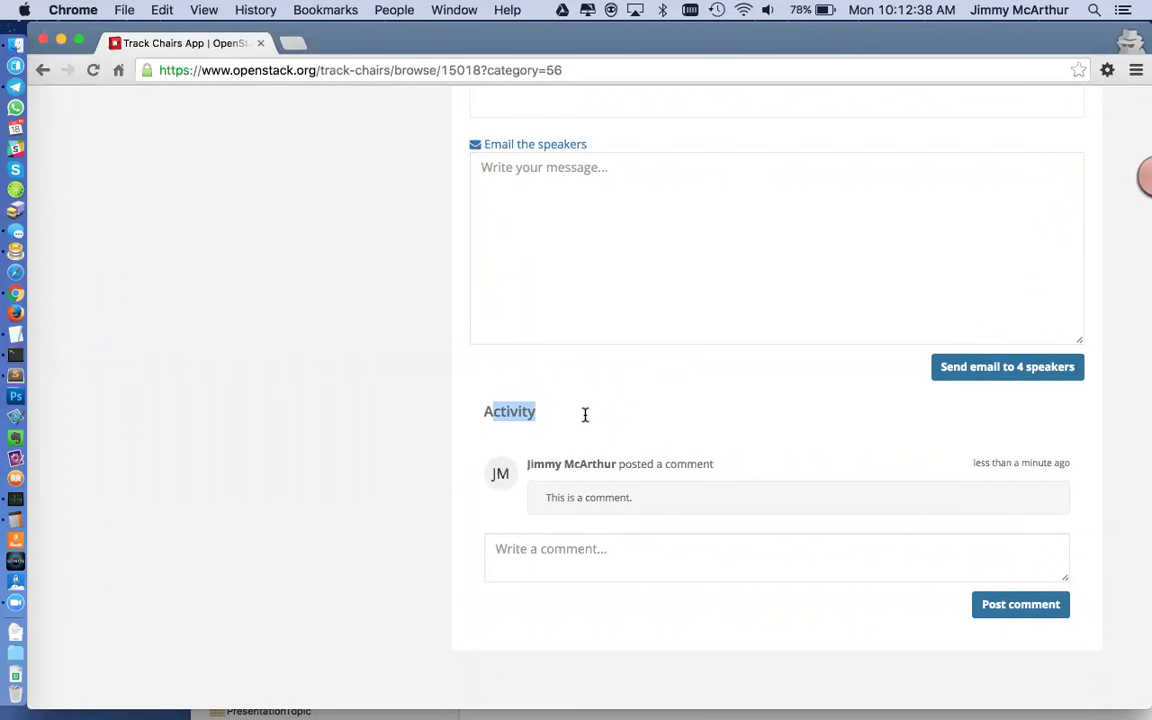
{"action": "scroll", "coordinate": [585, 414], "scroll_direction": "up", "scroll_amount": 10}
{"action": "scroll", "coordinate": [585, 414], "scroll_direction": "up", "scroll_amount": 10}
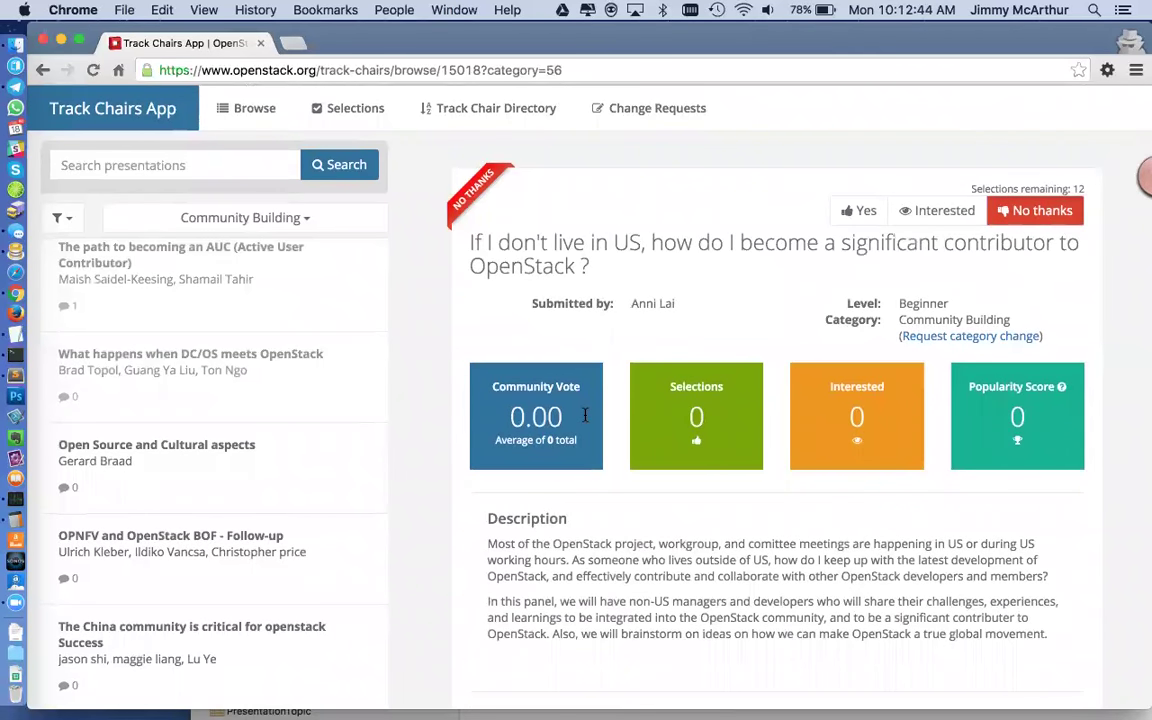
{"action": "scroll", "coordinate": [739, 286], "scroll_direction": "down", "scroll_amount": 10}
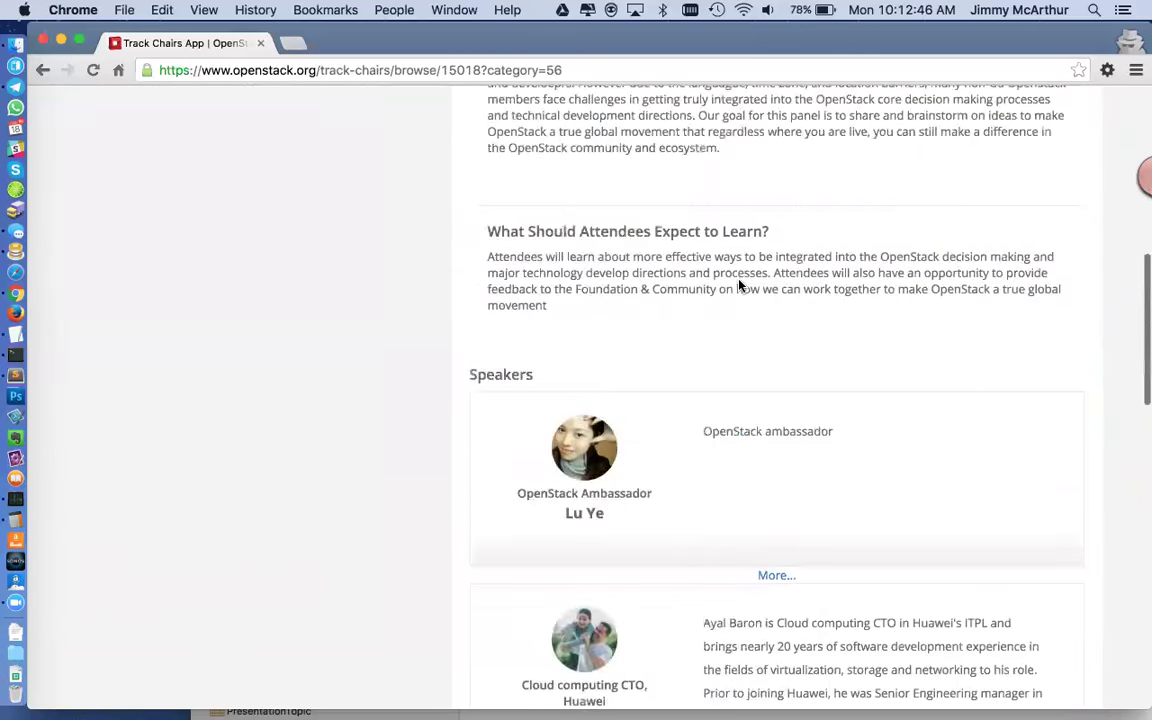
{"action": "scroll", "coordinate": [739, 286], "scroll_direction": "down", "scroll_amount": 10}
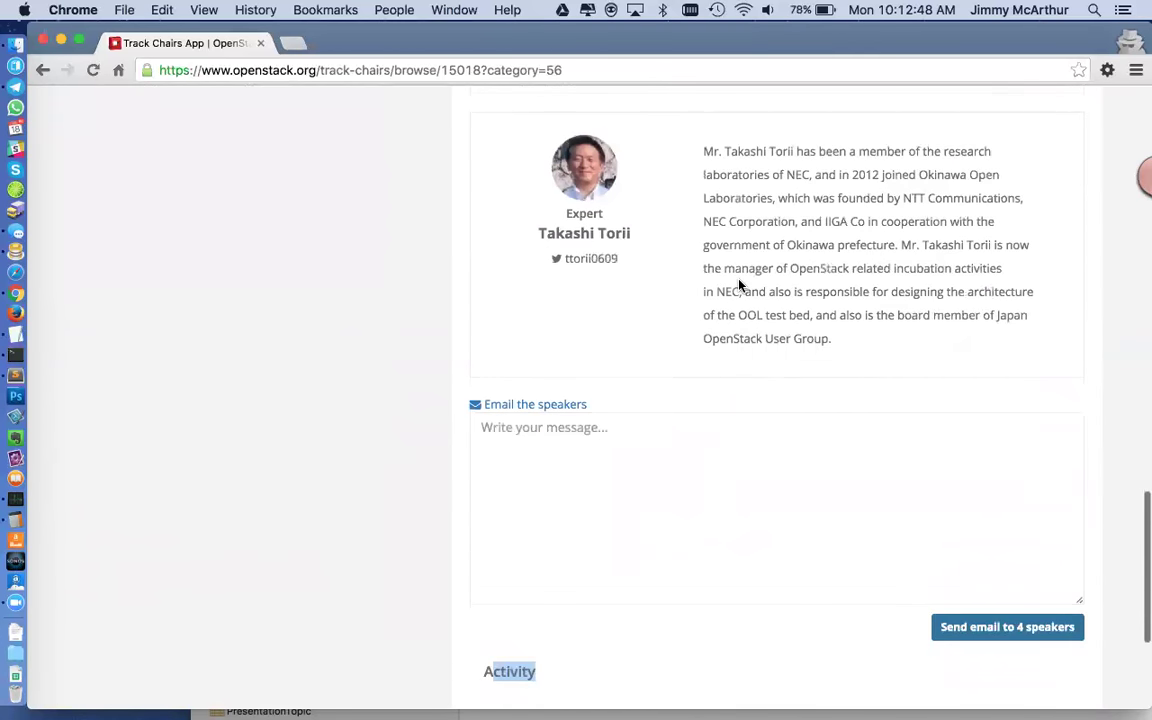
{"action": "scroll", "coordinate": [739, 286], "scroll_direction": "down", "scroll_amount": 4}
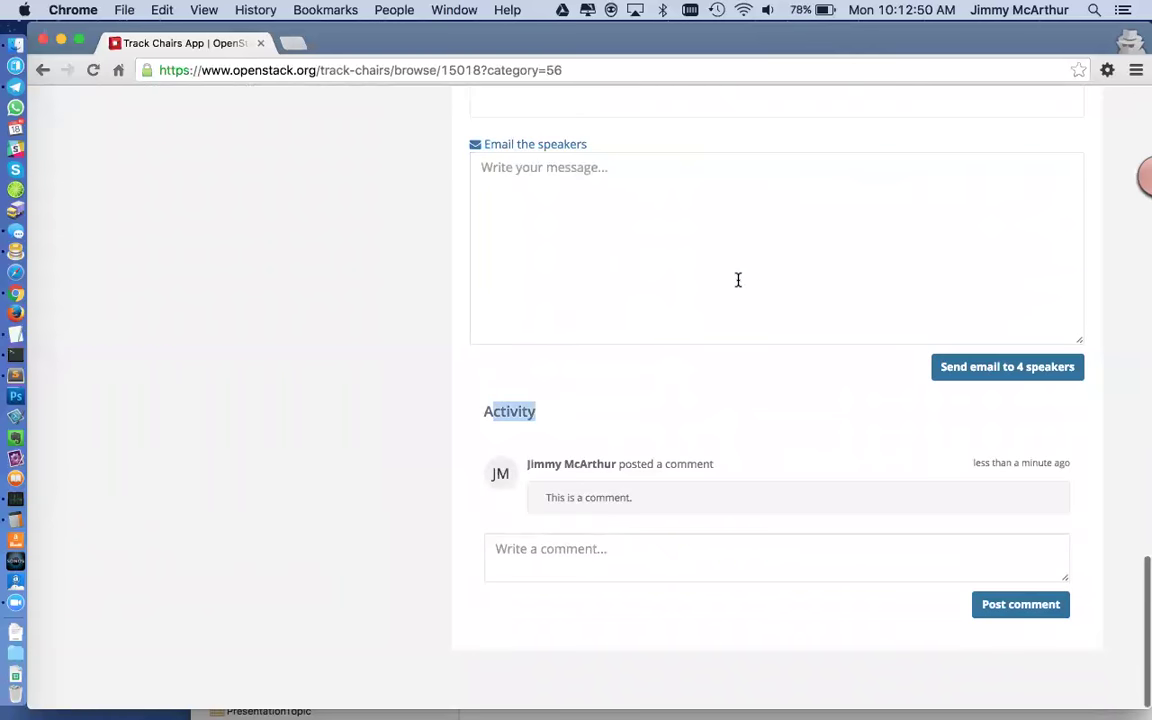
{"action": "scroll", "coordinate": [738, 280], "scroll_direction": "up", "scroll_amount": 12}
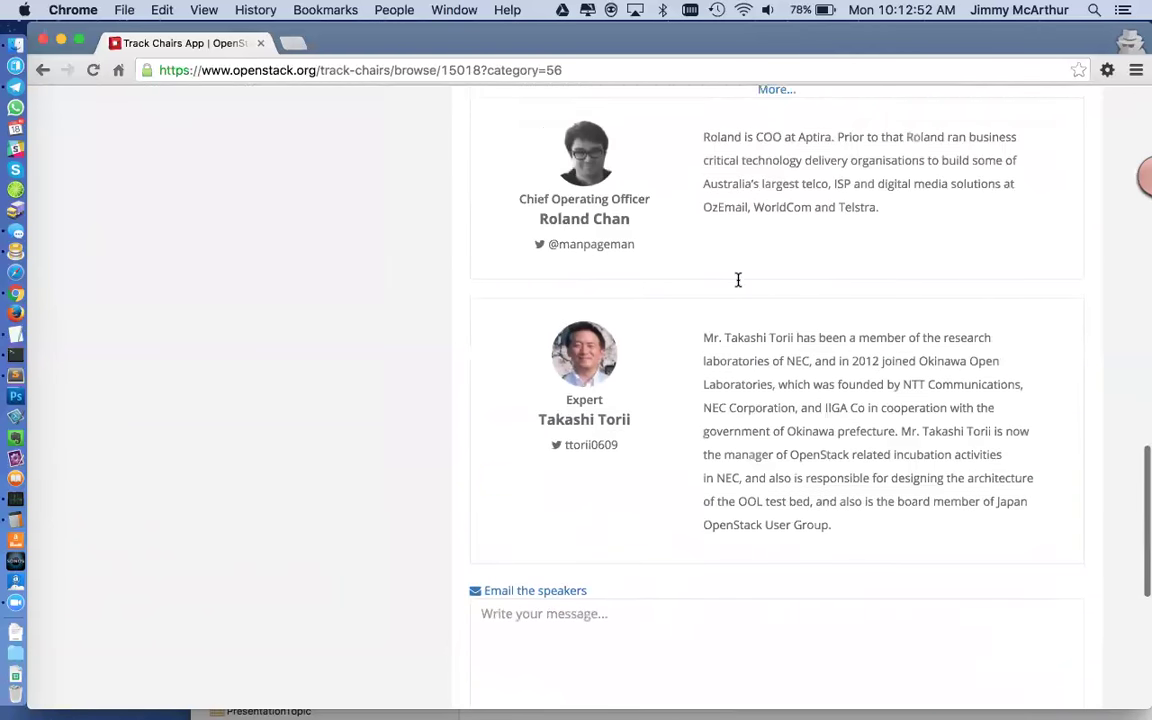
{"action": "scroll", "coordinate": [738, 281], "scroll_direction": "up", "scroll_amount": 2}
{"action": "scroll", "coordinate": [738, 280], "scroll_direction": "up", "scroll_amount": 15}
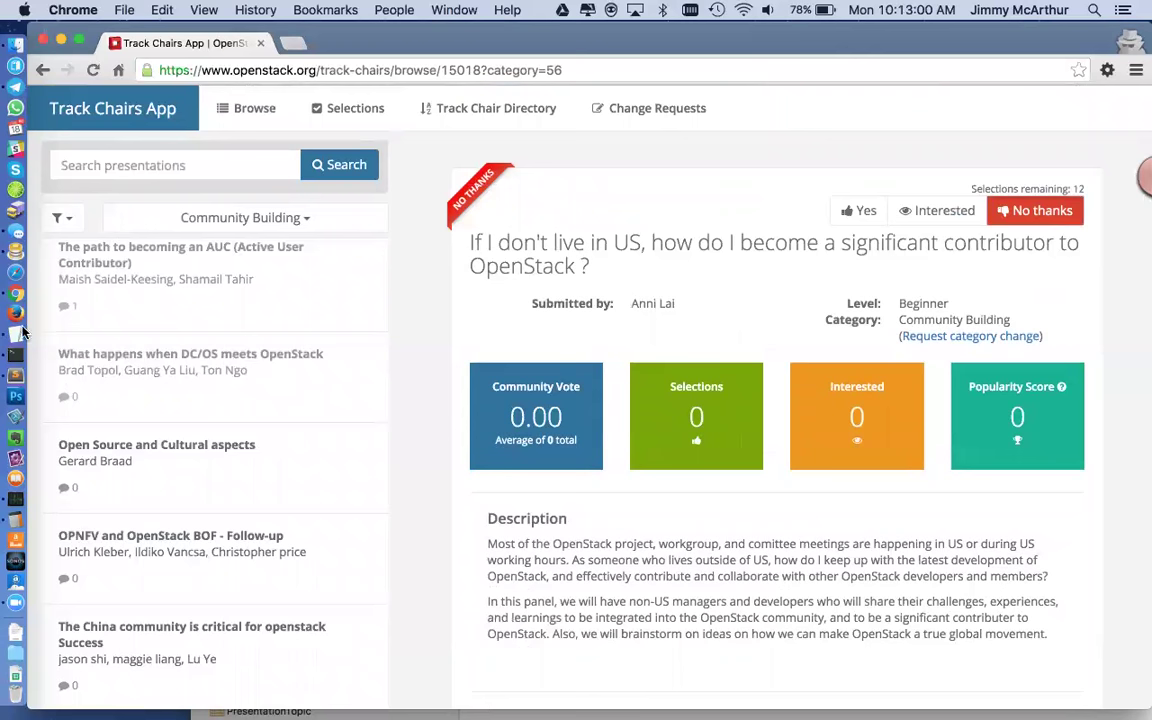
Step: Open the presentation "The path to becoming an AUC (Active User Contributor)" from the Community Building list and view its details
{"action": "left_click", "coordinate": [66, 311]}
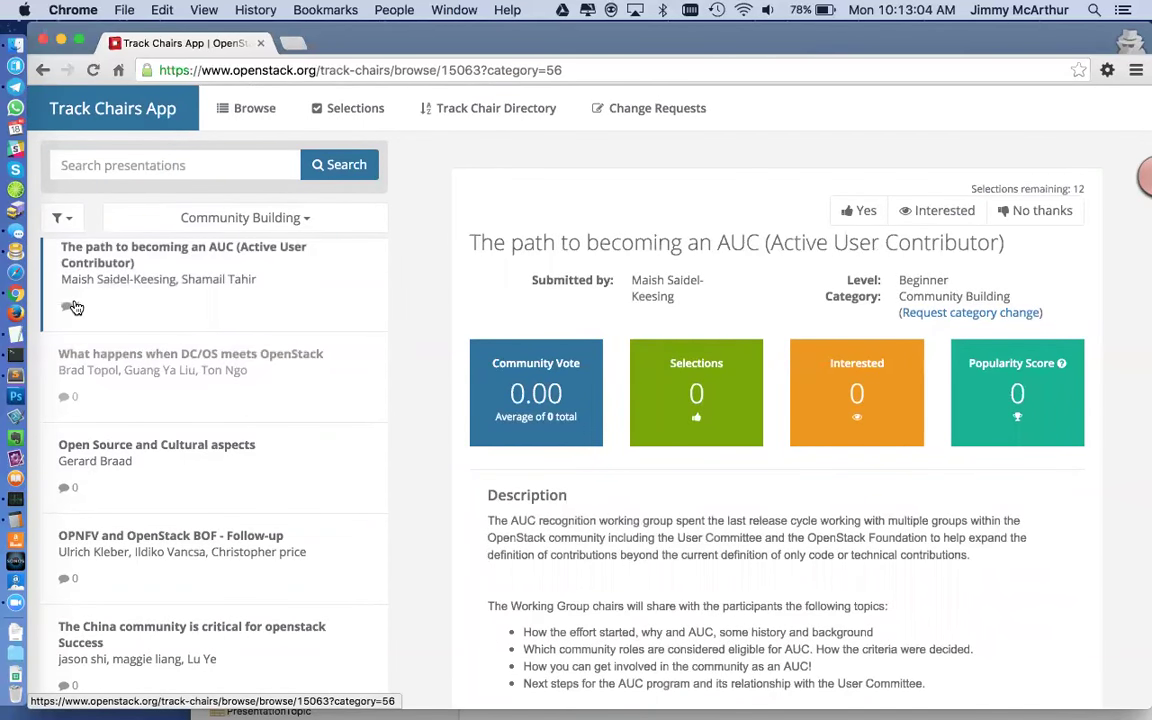
{"action": "scroll", "coordinate": [604, 291], "scroll_direction": "down", "scroll_amount": 1}
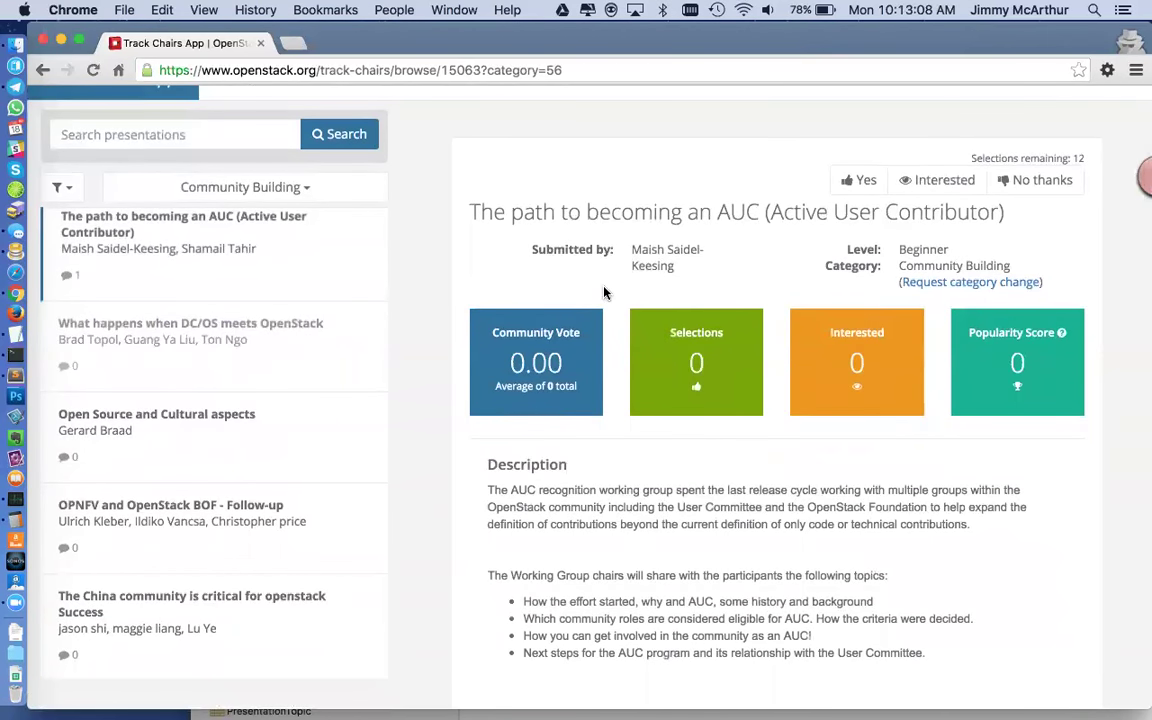
{"action": "scroll", "coordinate": [604, 291], "scroll_direction": "up", "scroll_amount": 1}
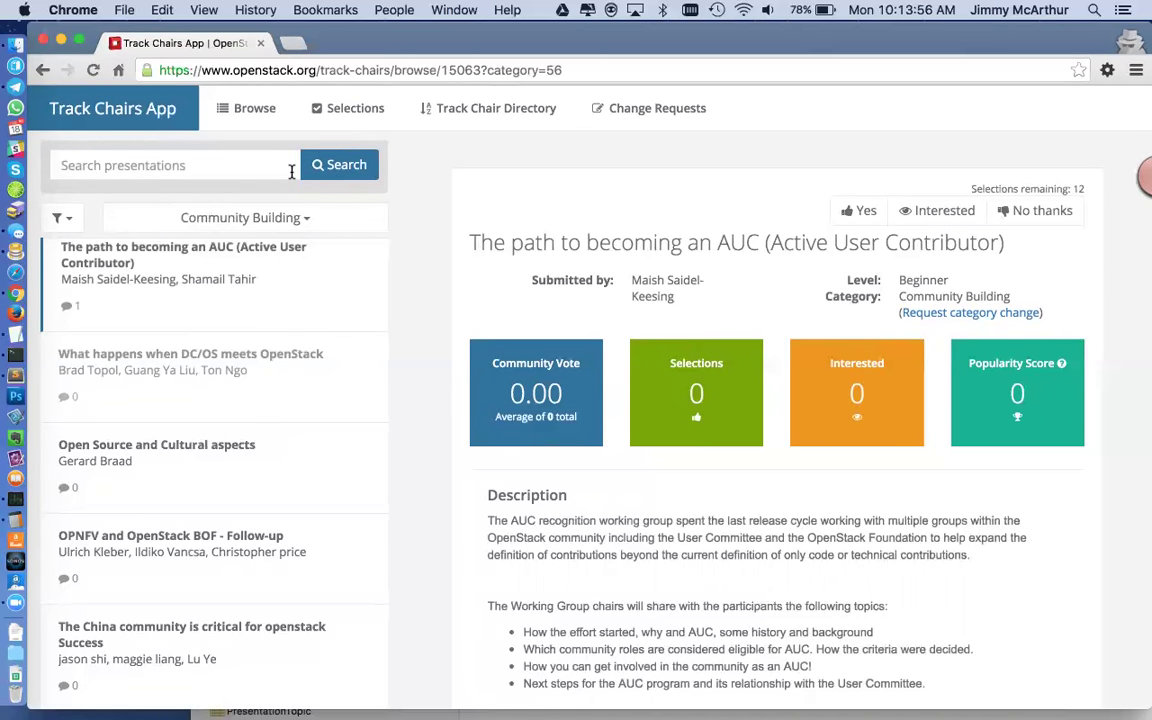
Step: Check the Community Building selection lists, return to the AUC presentation and mark it Yes
{"action": "left_click", "coordinate": [376, 108]}
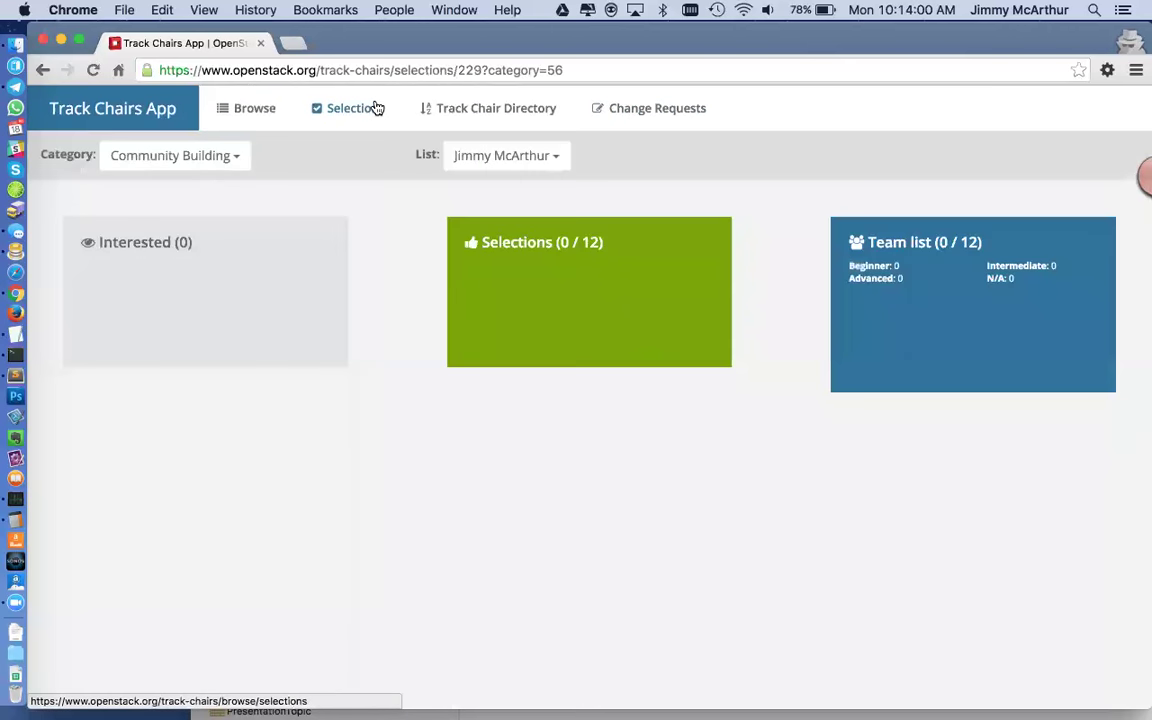
{"action": "left_click", "coordinate": [251, 104]}
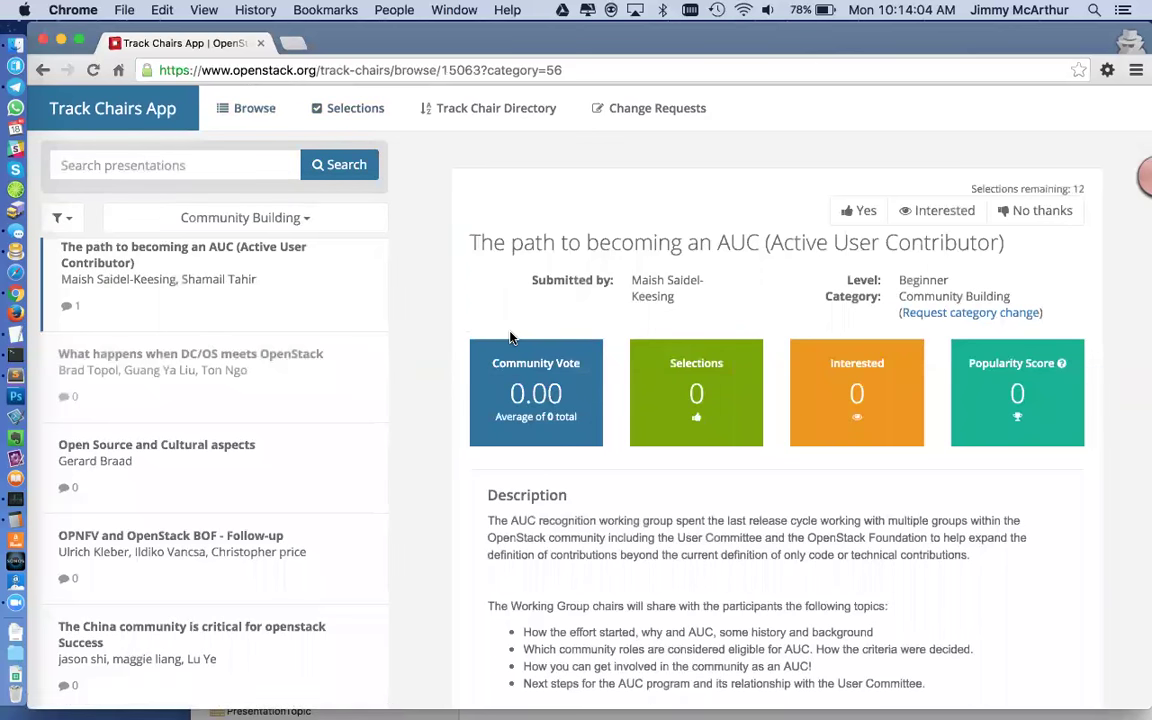
{"action": "left_click", "coordinate": [858, 210]}
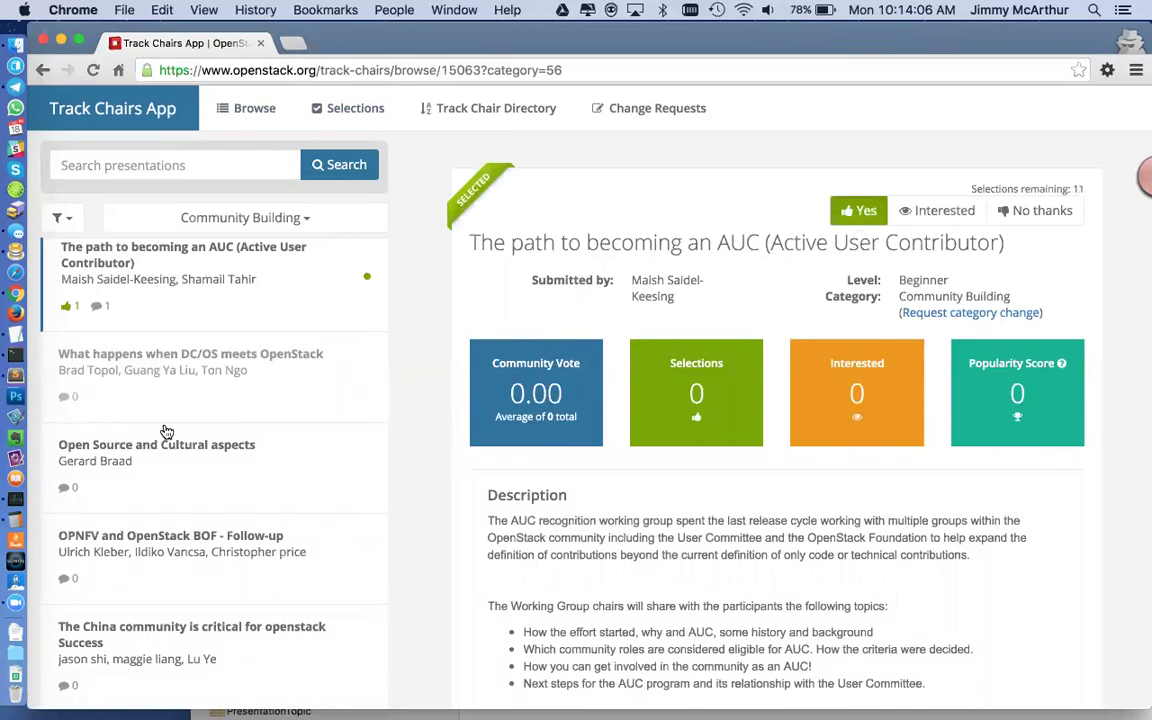
Step: Open the presentations "What happens when DC/OS meets OpenStack" and "Open Source and Cultural aspects" and mark each one Yes
{"action": "left_click", "coordinate": [220, 348]}
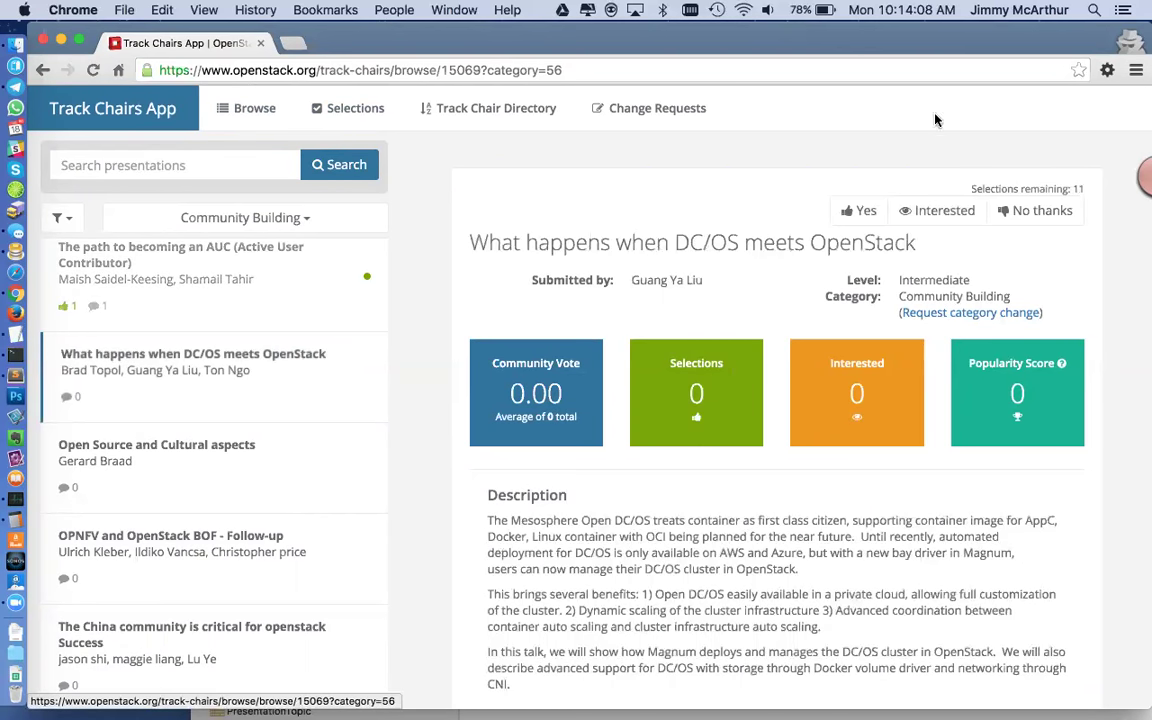
{"action": "left_click", "coordinate": [862, 210]}
{"action": "left_click", "coordinate": [215, 450]}
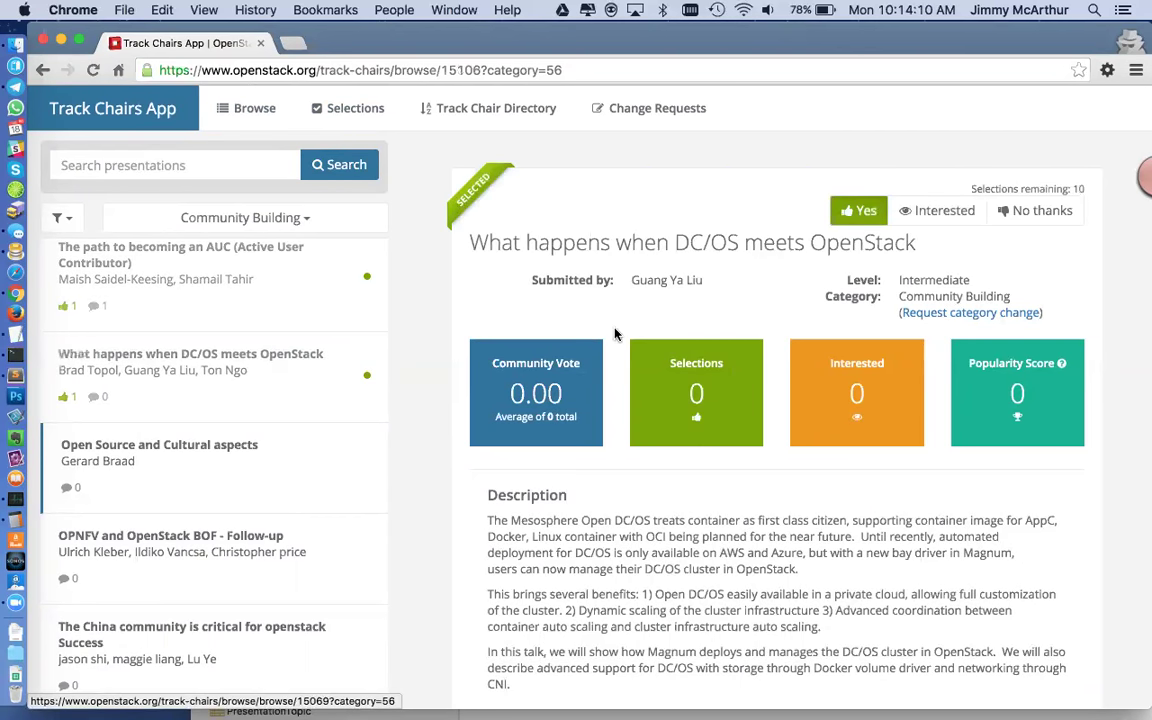
{"action": "left_click", "coordinate": [856, 210]}
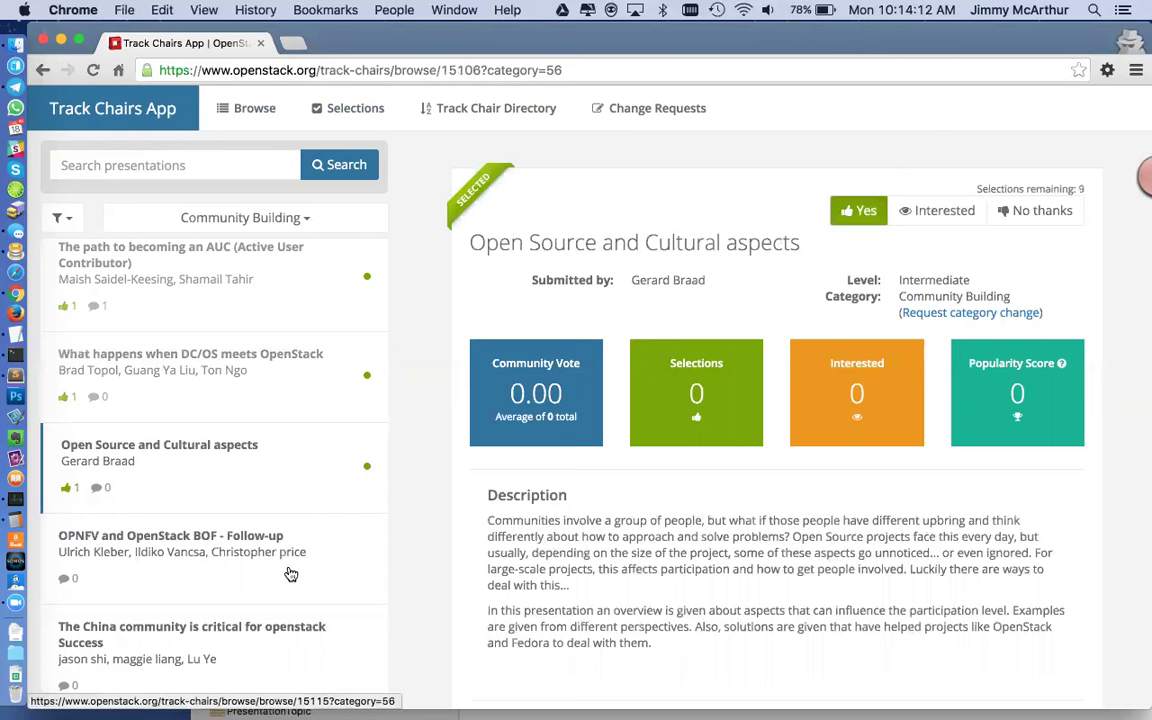
Step: Mark "OPNFV and OpenStack BOF - Follow-up" and "The China community is critical for openstack Success" as Yes
{"action": "left_click", "coordinate": [345, 539]}
{"action": "left_click", "coordinate": [852, 212]}
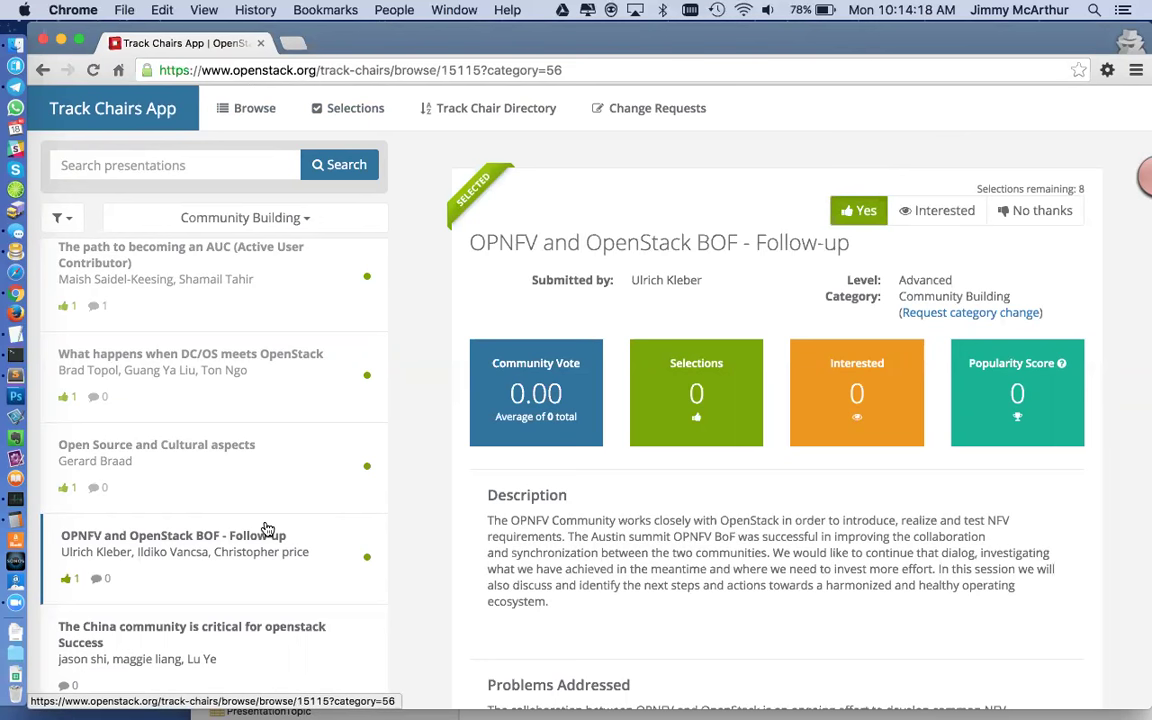
{"action": "left_click", "coordinate": [253, 640]}
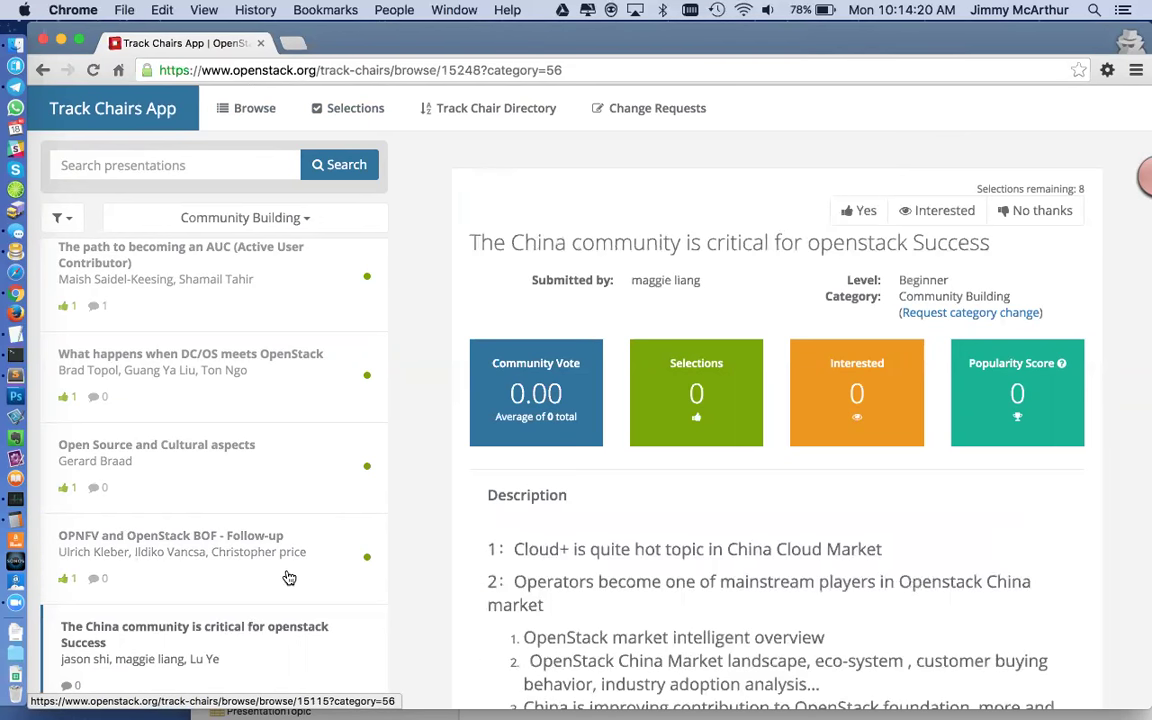
{"action": "left_click", "coordinate": [850, 211]}
{"action": "scroll", "coordinate": [222, 460], "scroll_direction": "down", "scroll_amount": 3}
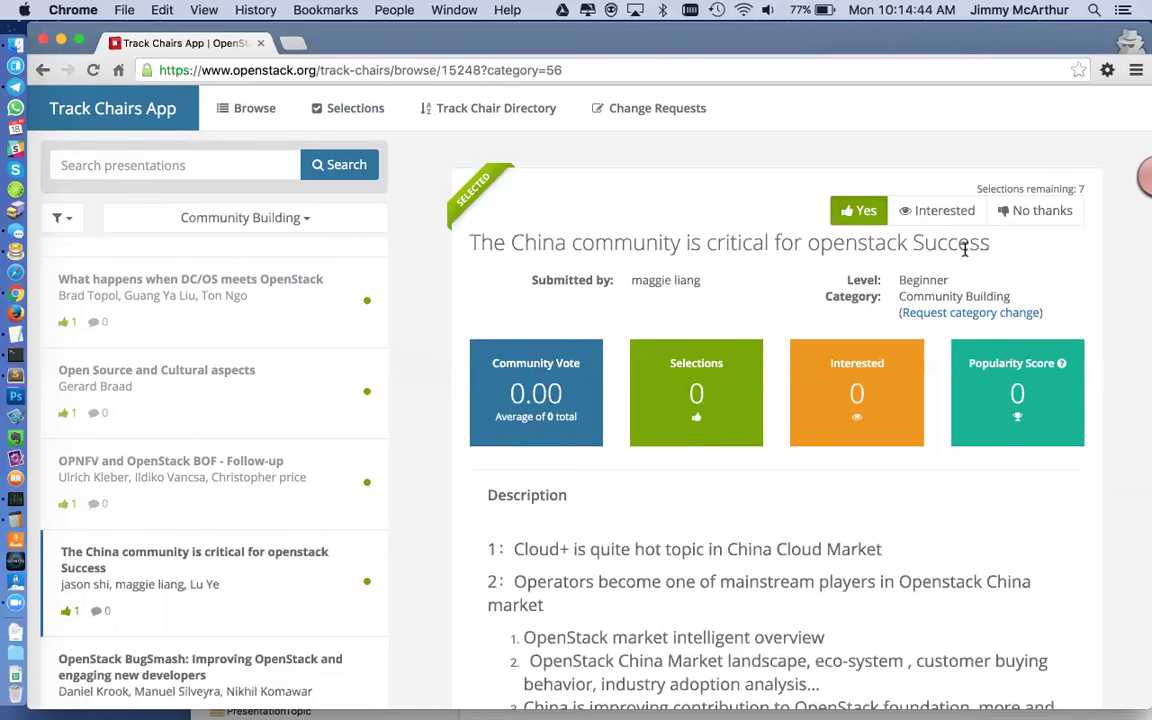
Step: Open the Community Building selection lists and review the ranked Selections alongside the Interested and Team lists
{"action": "left_click", "coordinate": [343, 112]}
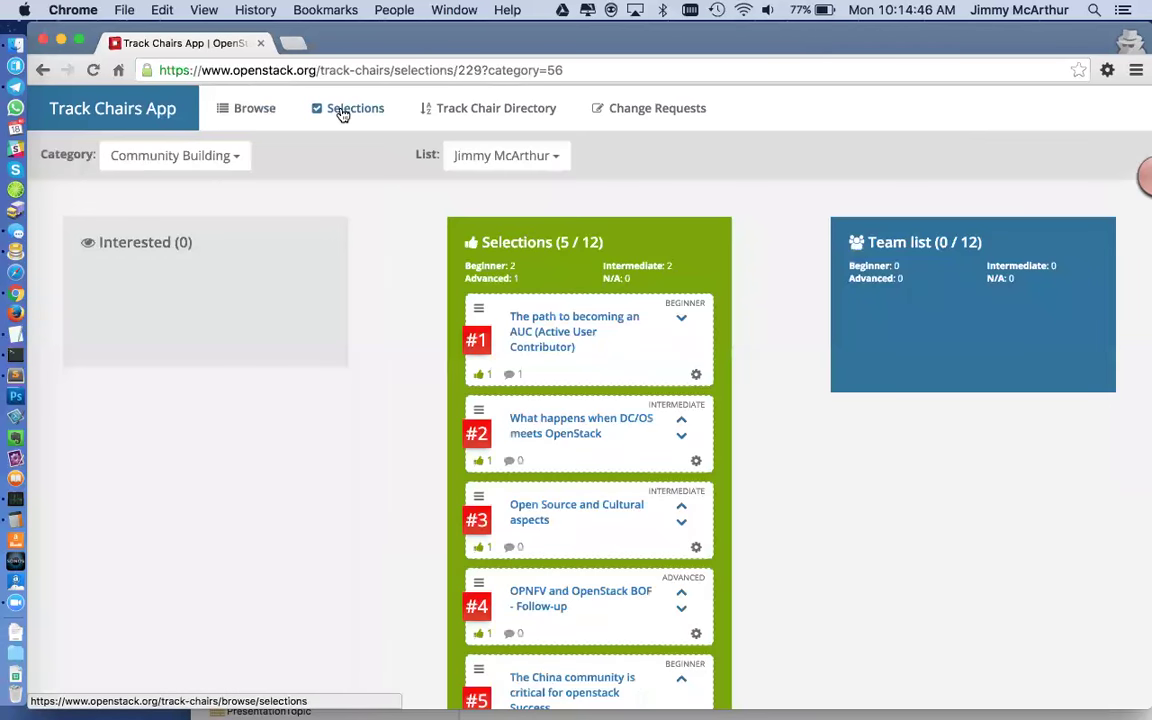
{"action": "scroll", "coordinate": [742, 390], "scroll_direction": "down", "scroll_amount": 5}
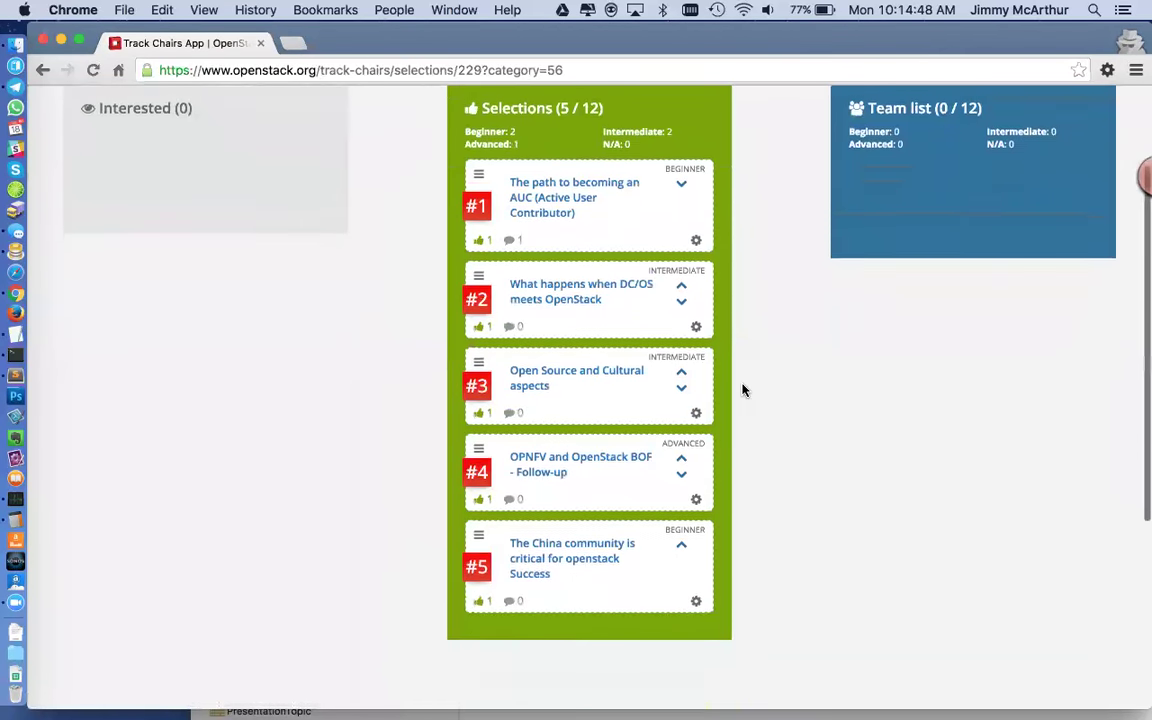
{"action": "scroll", "coordinate": [742, 390], "scroll_direction": "up", "scroll_amount": 4}
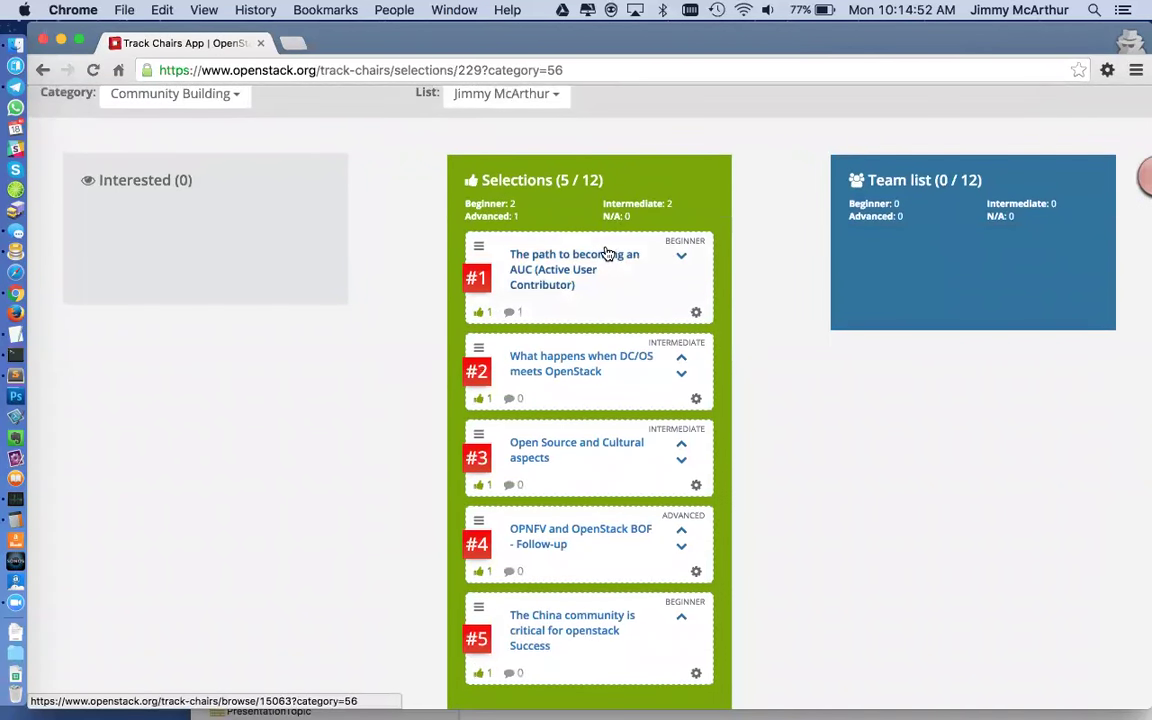
{"action": "scroll", "coordinate": [607, 253], "scroll_direction": "up", "scroll_amount": 2}
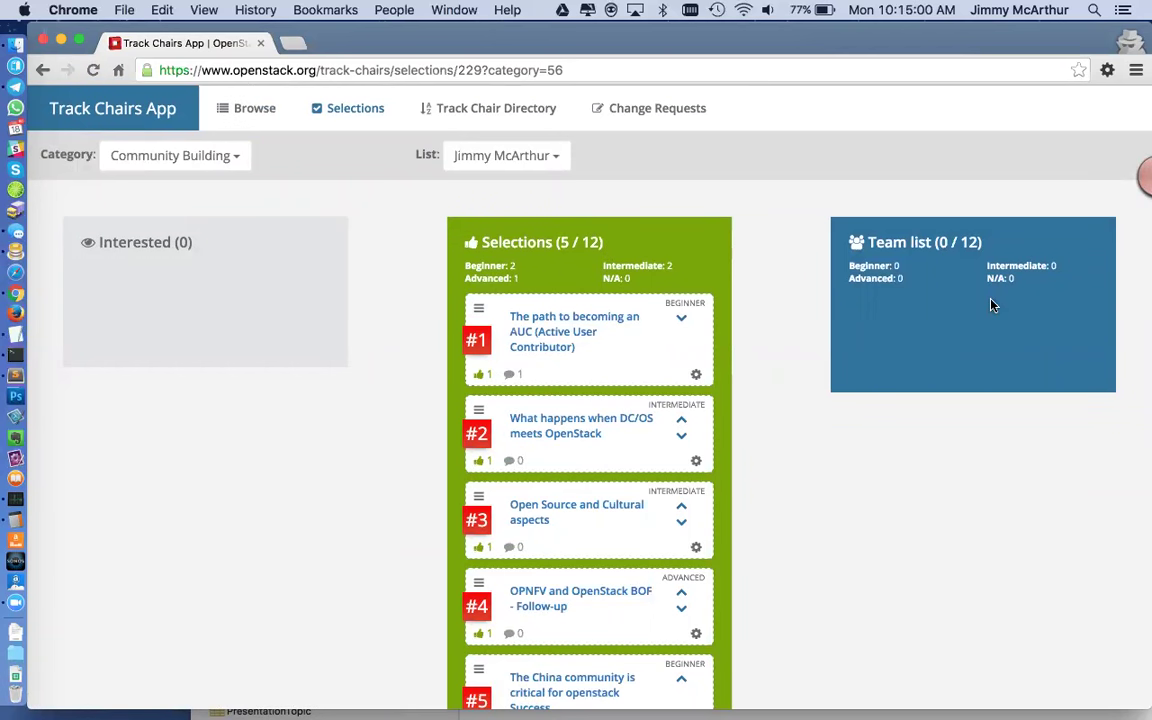
Step: Add "The path to becoming an AUC (Active User Contributor)" and "What happens when DC/OS meets OpenStack" from Selections to the Team list
{"action": "left_click", "coordinate": [696, 377]}
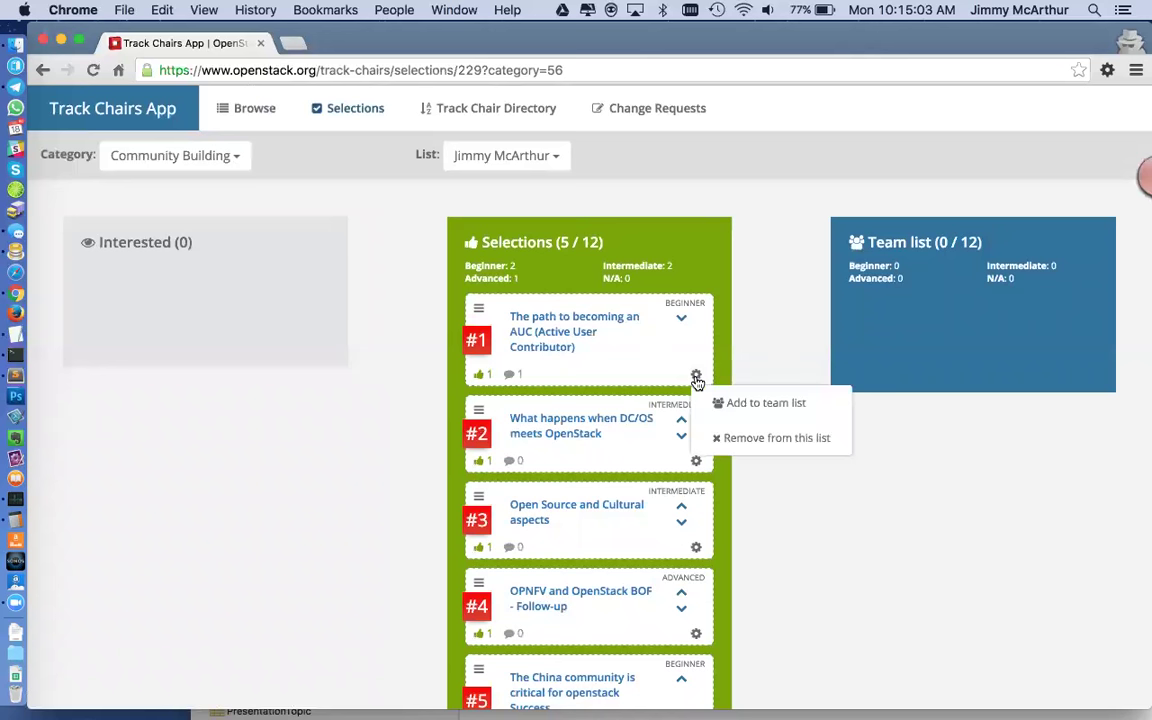
{"action": "left_click", "coordinate": [740, 402]}
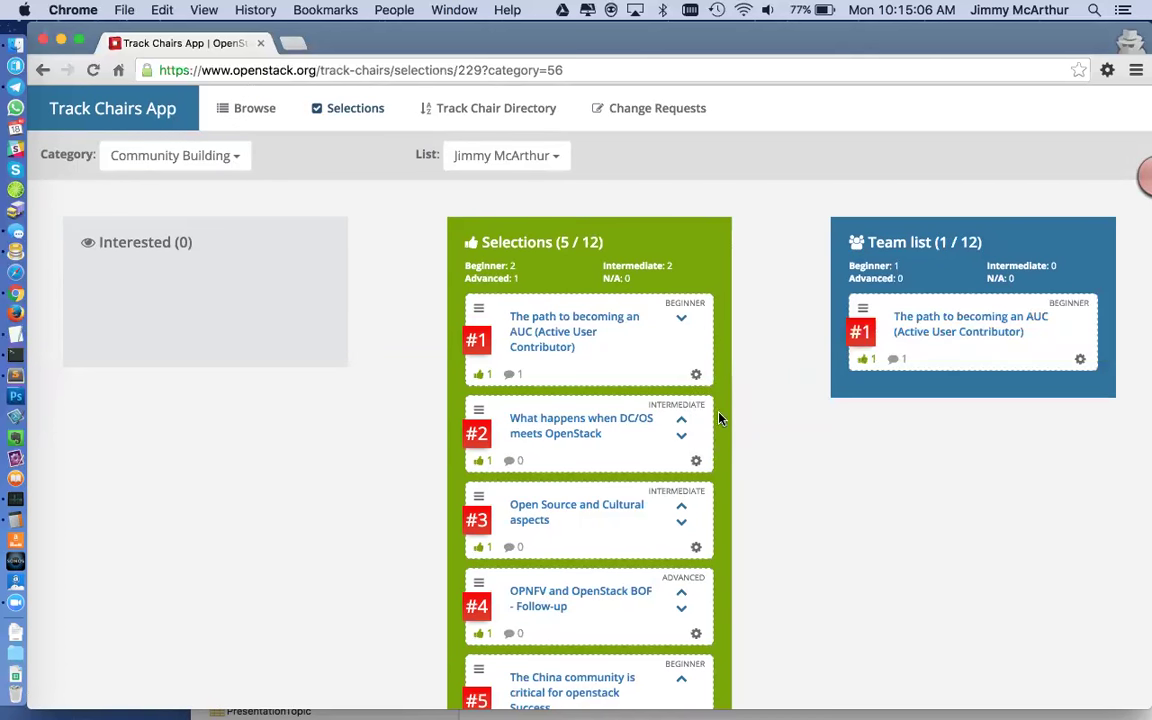
{"action": "left_click", "coordinate": [697, 465]}
{"action": "left_click", "coordinate": [752, 488]}
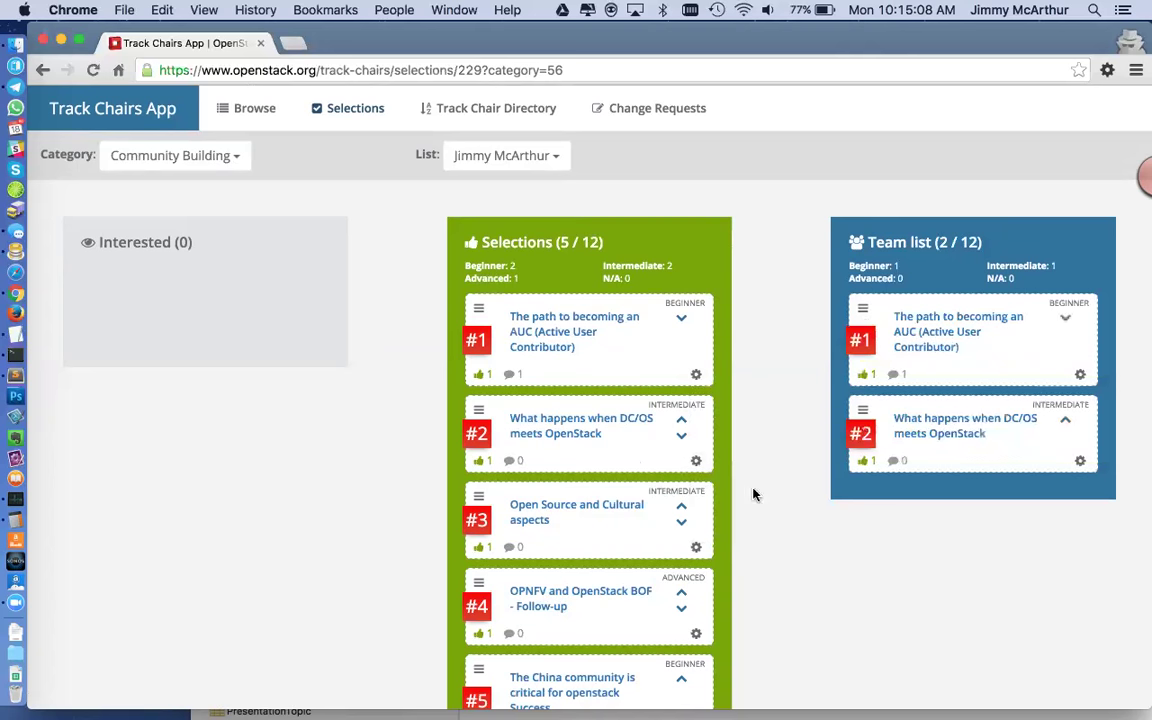
Step: Rank the DC/OS presentation first and "Open Source and Cultural aspects" second in Selections, and swap the two Team list entries back and forth
{"action": "scroll", "coordinate": [600, 450], "scroll_direction": "down", "scroll_amount": 3}
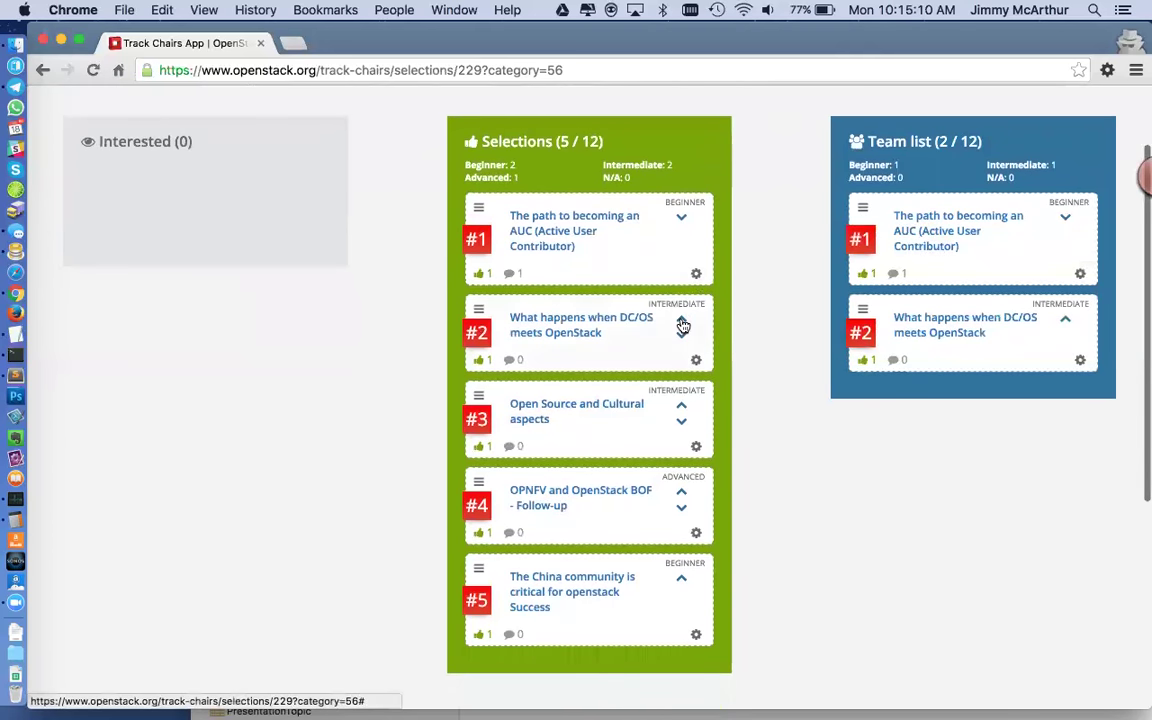
{"action": "left_click", "coordinate": [681, 320]}
{"action": "left_click", "coordinate": [681, 406]}
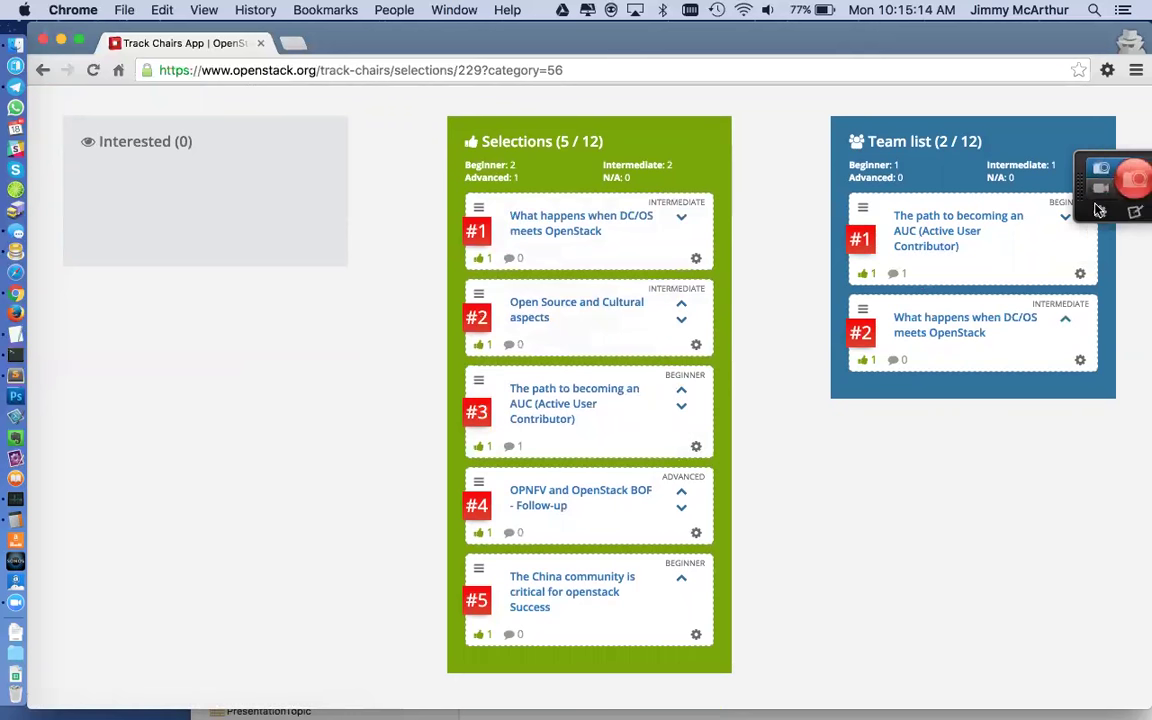
{"action": "left_click", "coordinate": [1065, 216]}
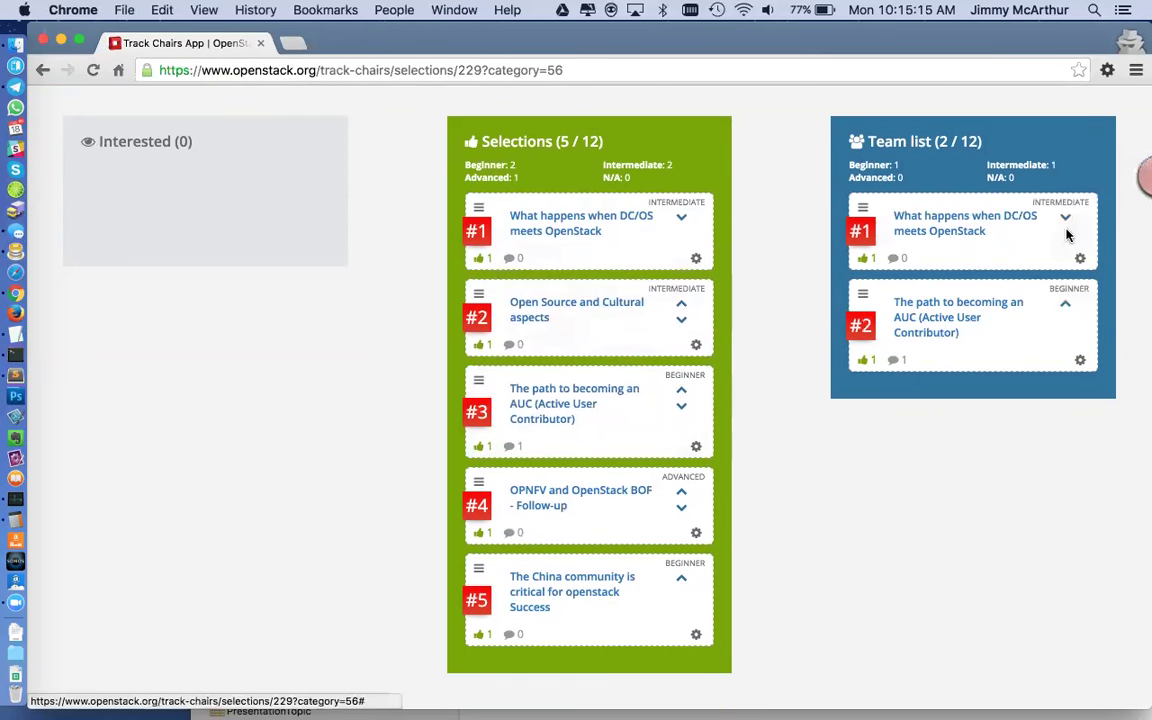
{"action": "left_click", "coordinate": [1065, 303]}
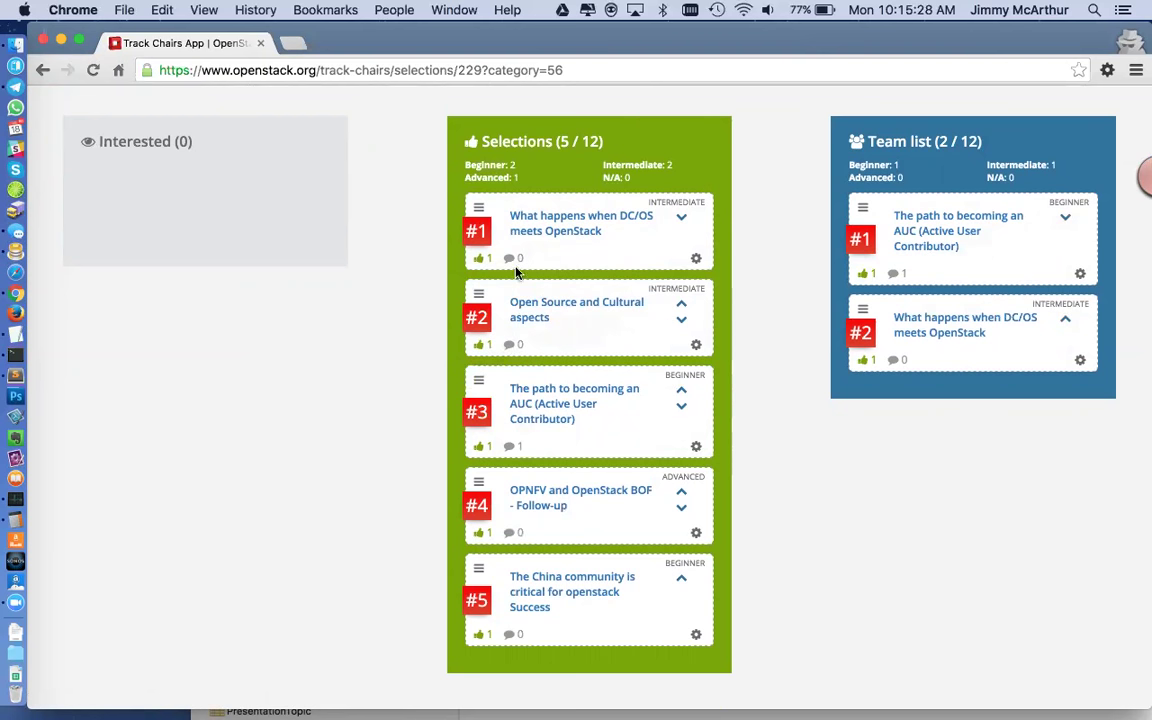
Step: Check the DC/OS presentation's detail page, return to the selection lists and look at which chairs' lists are available
{"action": "left_click", "coordinate": [566, 219]}
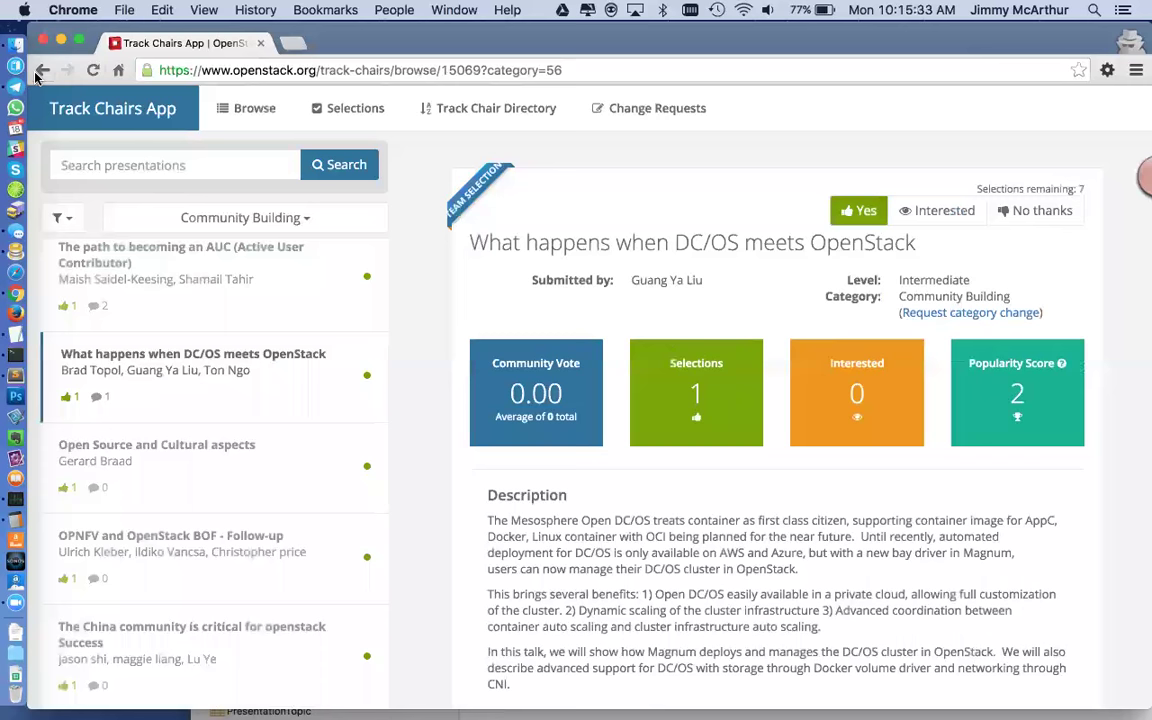
{"action": "left_click", "coordinate": [42, 70]}
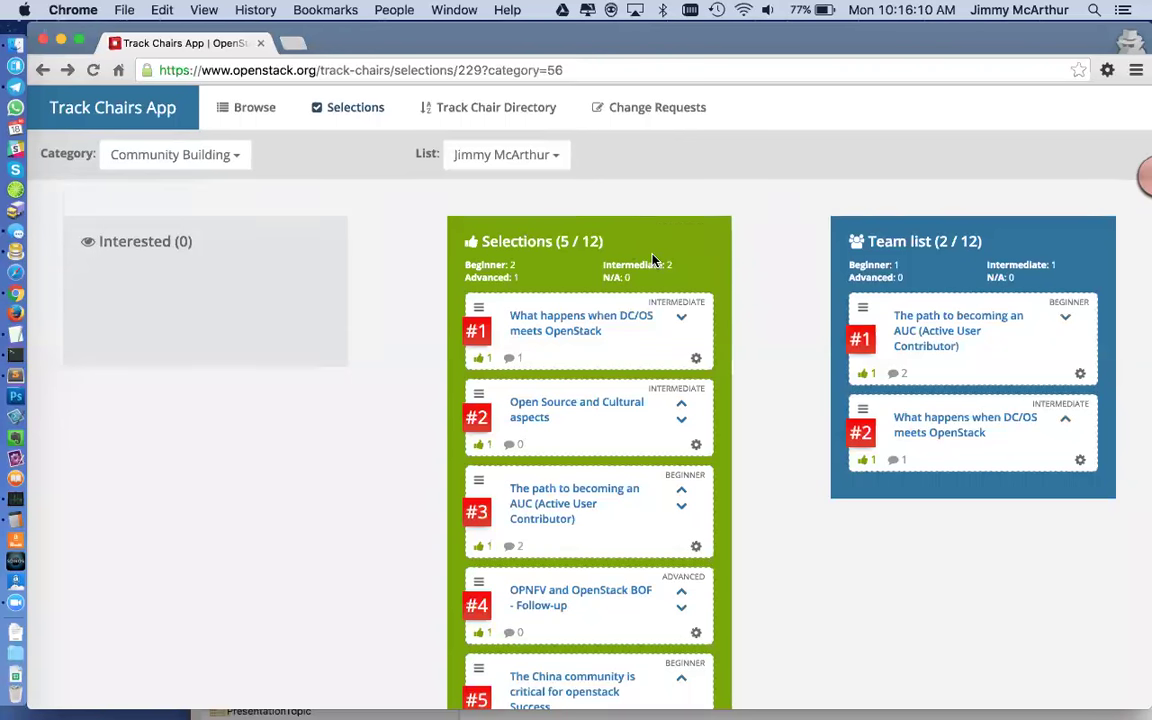
{"action": "scroll", "coordinate": [652, 260], "scroll_direction": "down", "scroll_amount": 2}
{"action": "scroll", "coordinate": [652, 260], "scroll_direction": "up", "scroll_amount": 2}
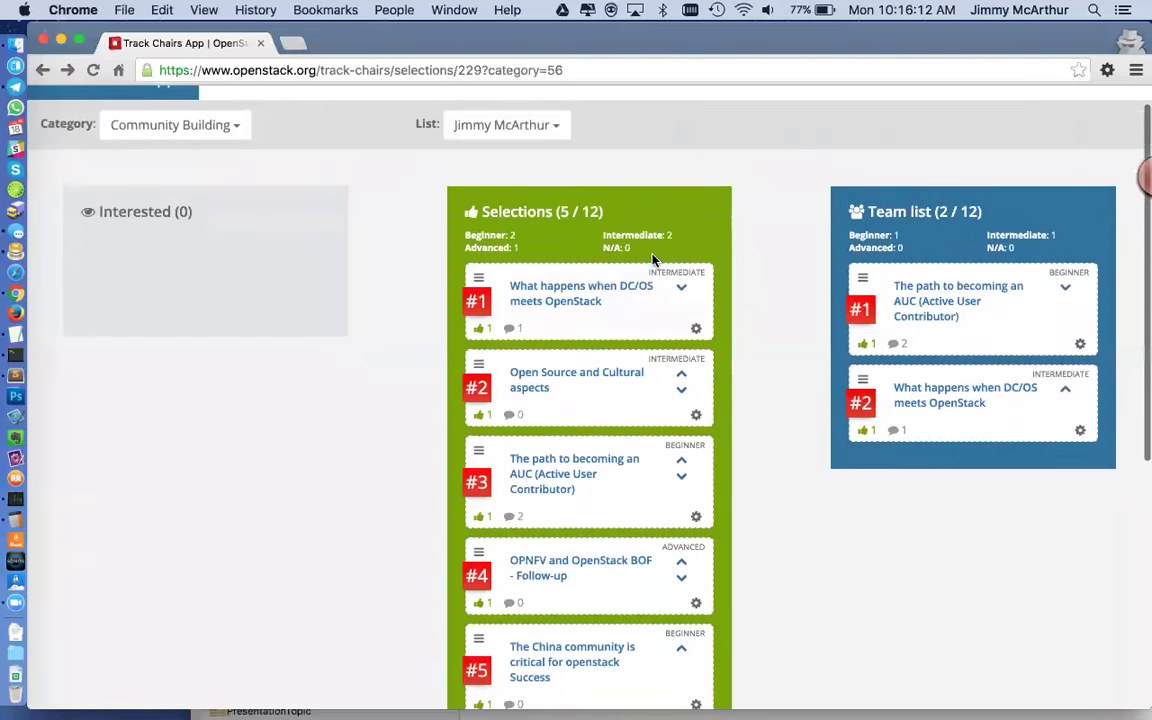
{"action": "left_click", "coordinate": [556, 155]}
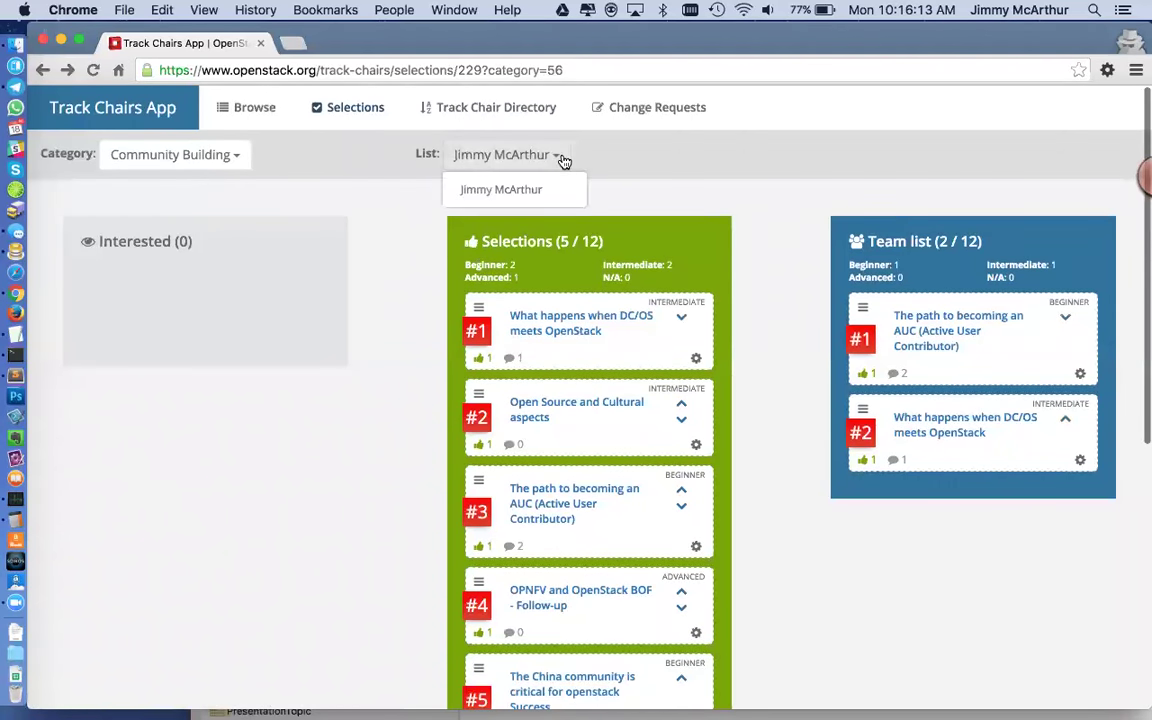
{"action": "left_click", "coordinate": [677, 158]}
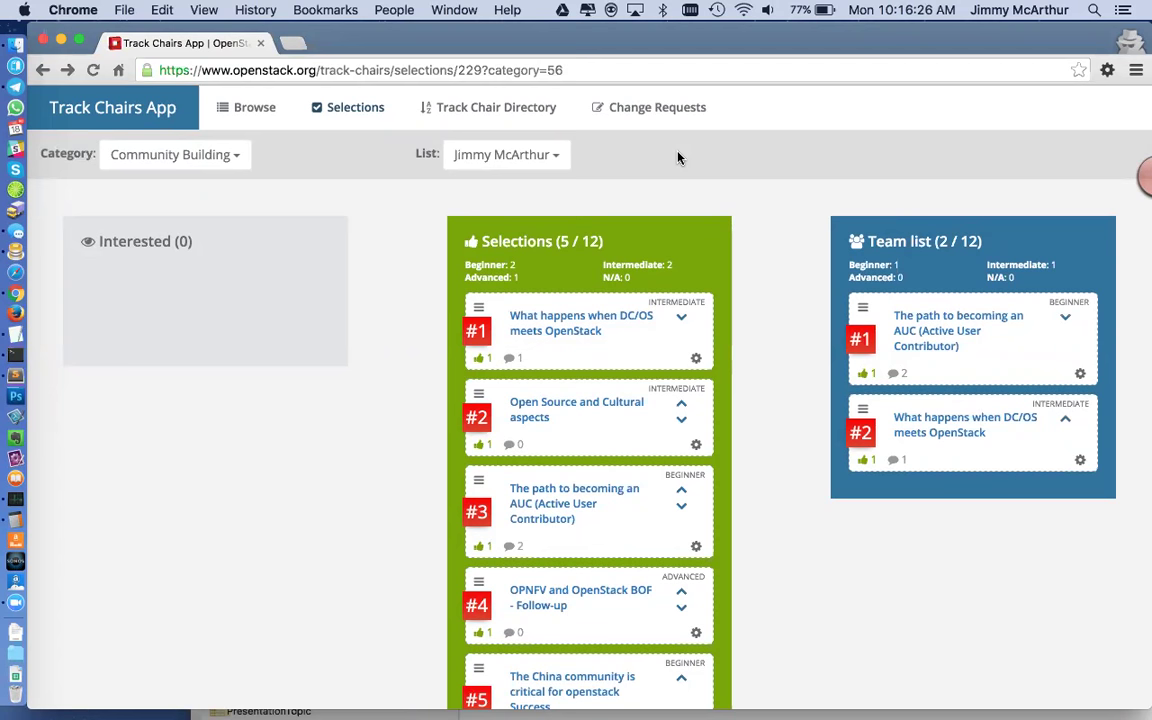
Step: Remove the AUC and DC/OS presentations from the Team list
{"action": "left_click", "coordinate": [1080, 375]}
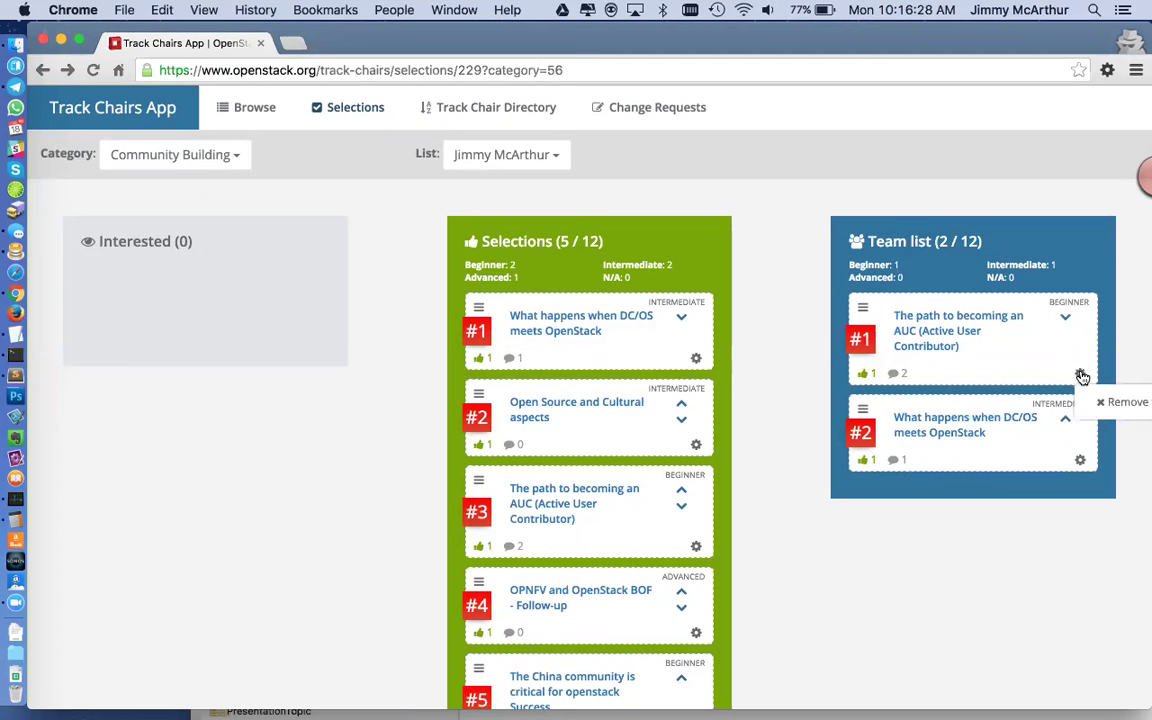
{"action": "left_click", "coordinate": [1105, 402]}
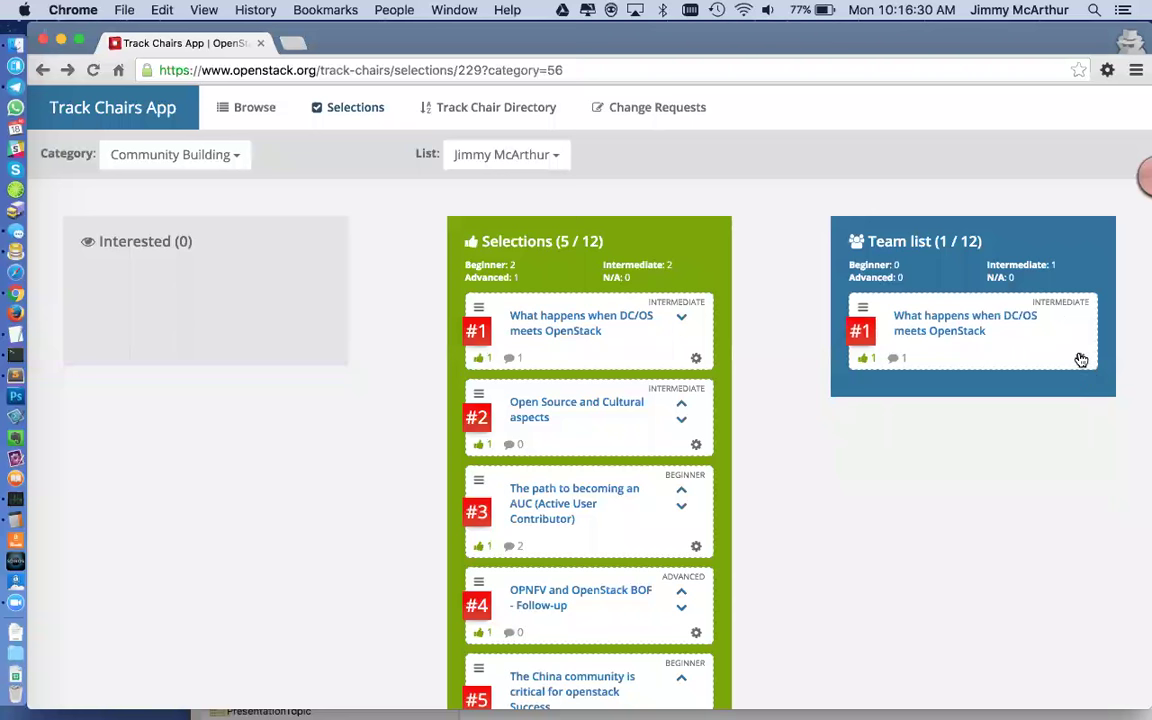
{"action": "left_click", "coordinate": [1108, 387]}
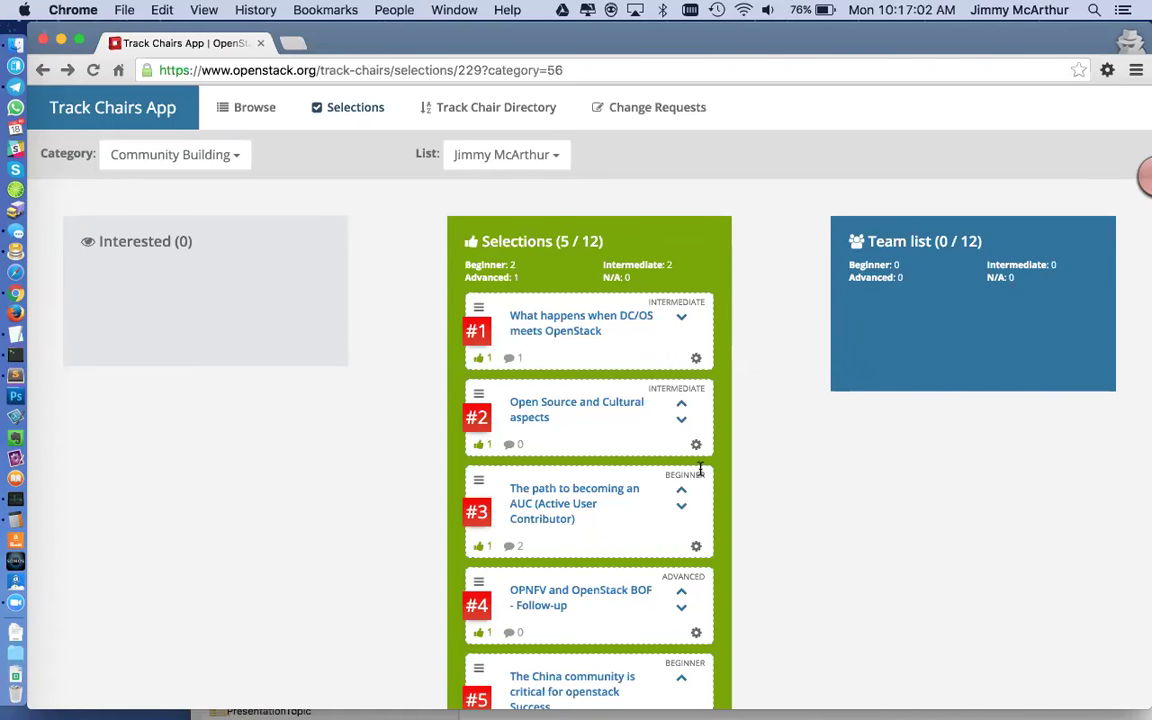
{"action": "scroll", "coordinate": [699, 471], "scroll_direction": "down", "scroll_amount": 2}
{"action": "scroll", "coordinate": [699, 472], "scroll_direction": "up", "scroll_amount": 2}
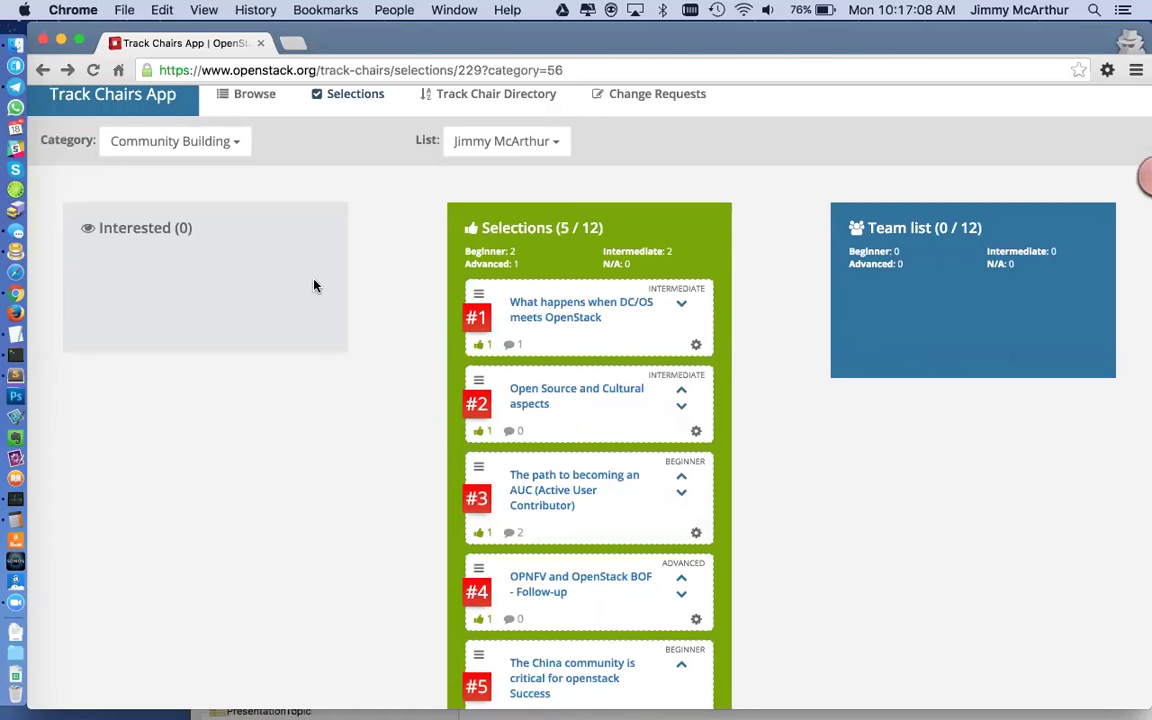
{"action": "scroll", "coordinate": [314, 286], "scroll_direction": "down", "scroll_amount": 1}
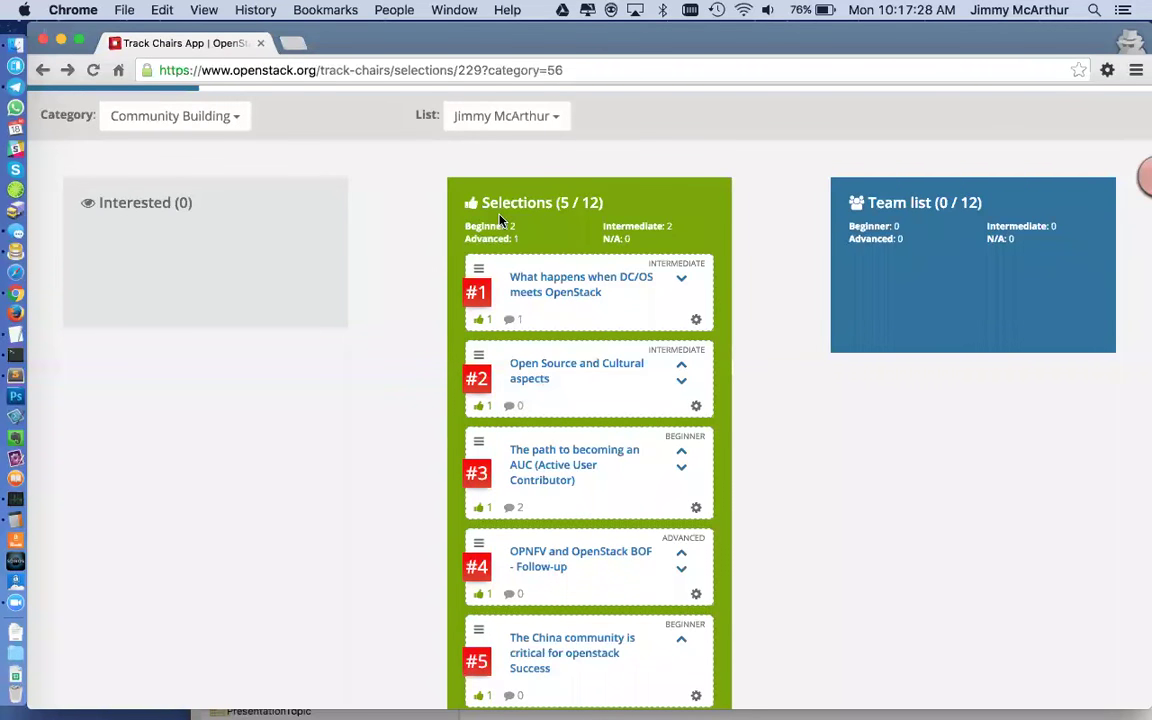
Step: Browse to "OpenStack BugSmash: Improving OpenStack and engaging new developers" and "Couch to OpenStack - Simplifying the Starter's Journey with OpenStack" and mark both Interested
{"action": "left_click", "coordinate": [250, 112]}
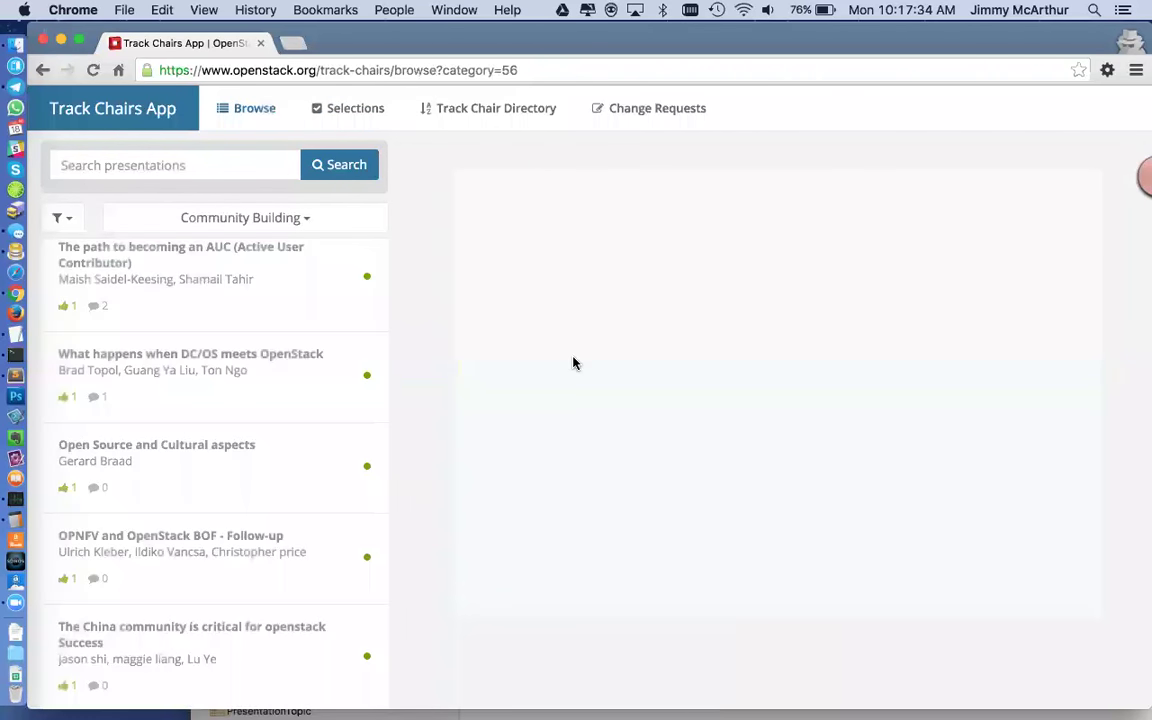
{"action": "scroll", "coordinate": [203, 527], "scroll_direction": "down", "scroll_amount": 3}
{"action": "left_click", "coordinate": [216, 405]}
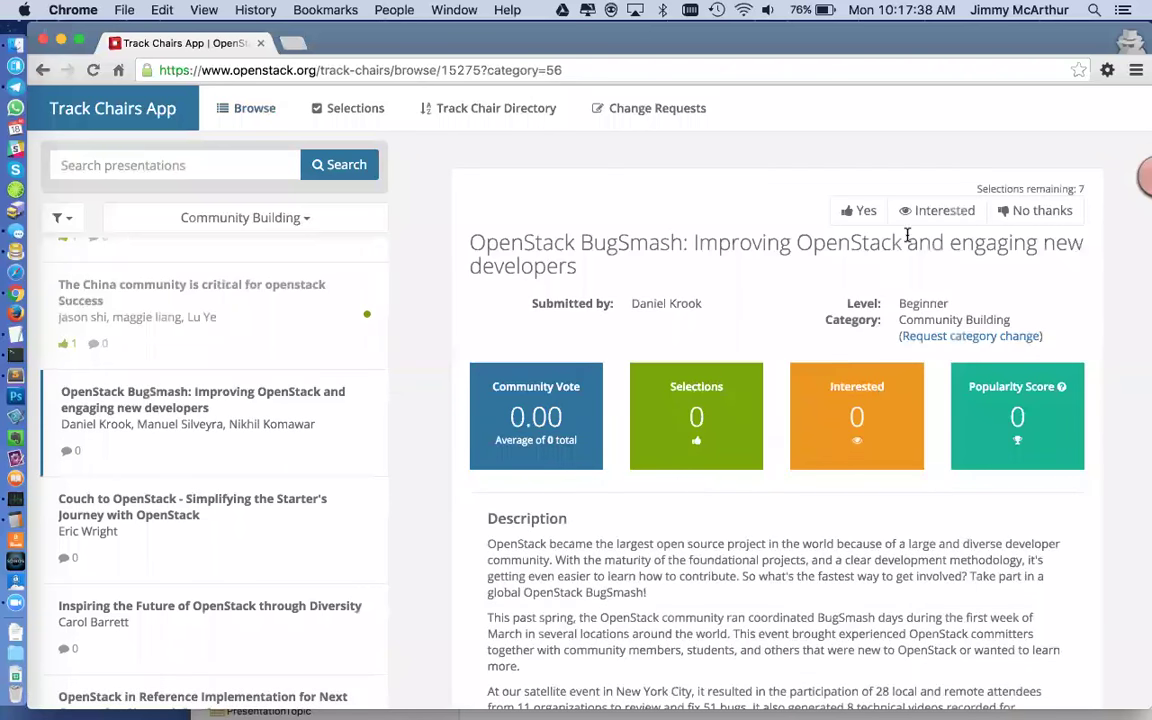
{"action": "left_click", "coordinate": [945, 212]}
{"action": "left_click", "coordinate": [195, 535]}
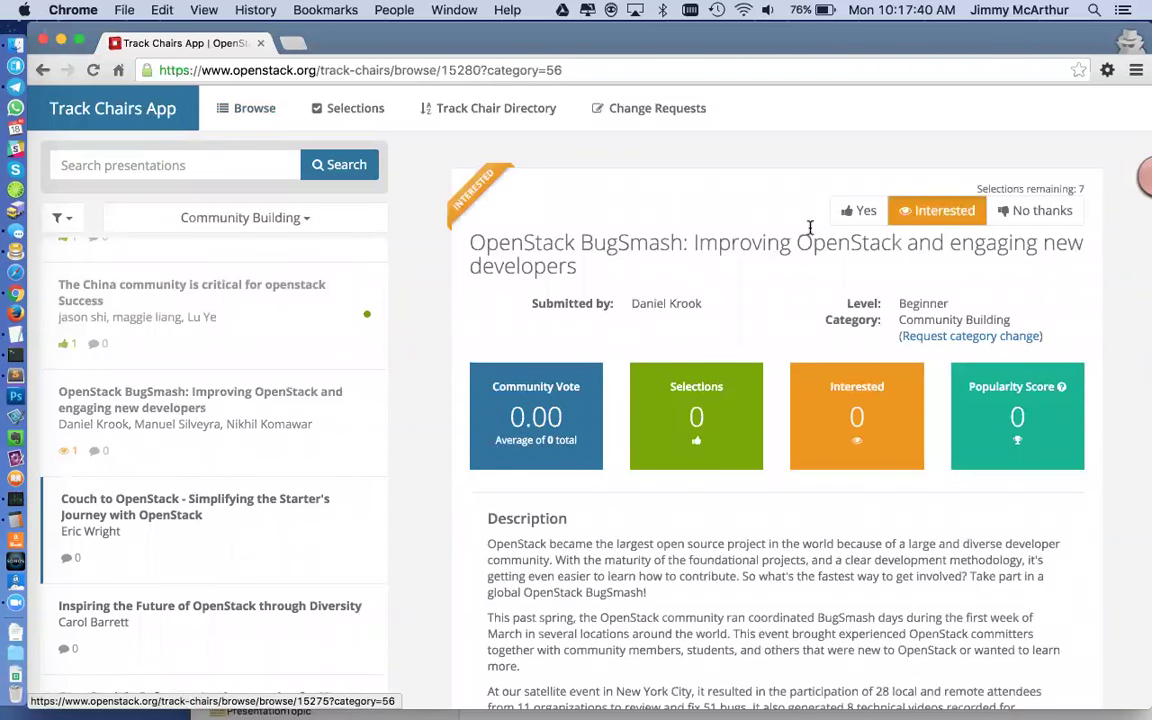
{"action": "left_click", "coordinate": [898, 216]}
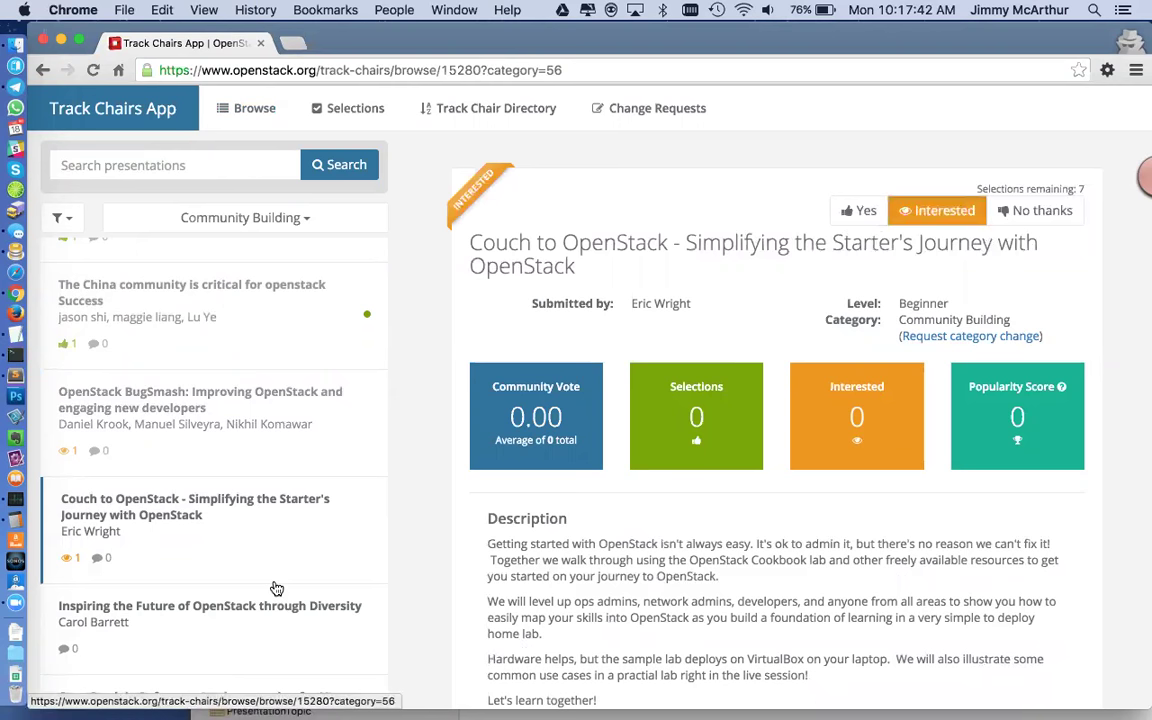
Step: View the speaker details and the comment field of the "Couch to OpenStack" presentation
{"action": "scroll", "coordinate": [746, 237], "scroll_direction": "down", "scroll_amount": 10}
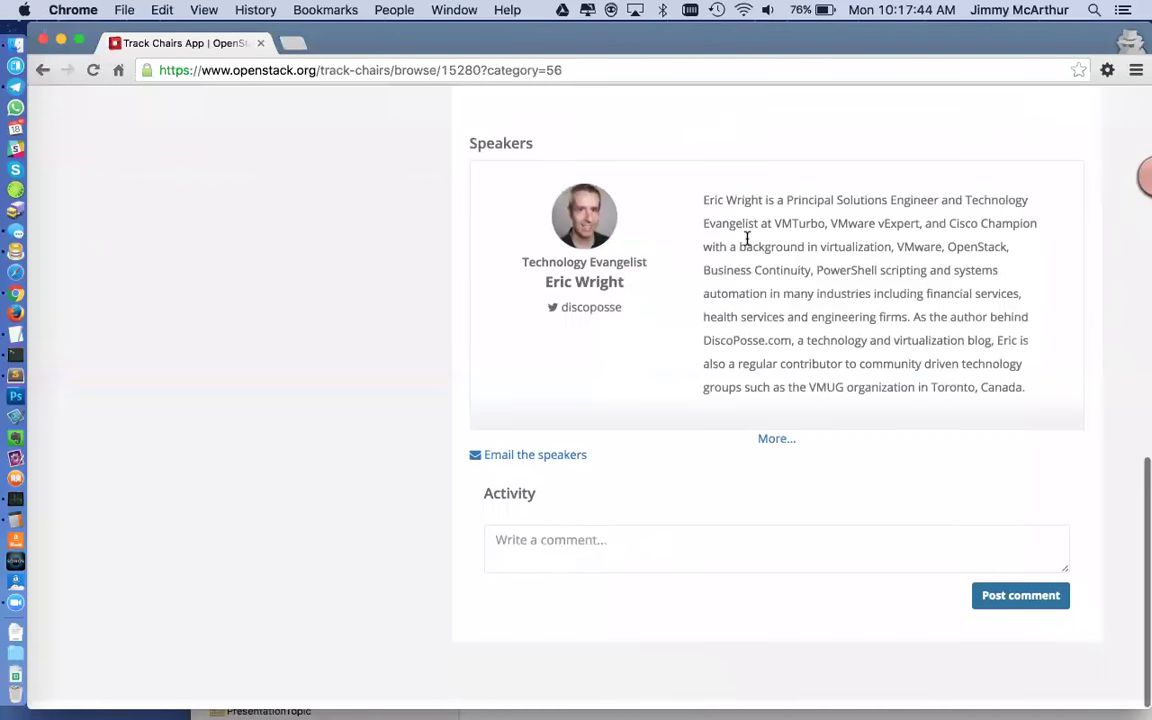
{"action": "left_click", "coordinate": [592, 555]}
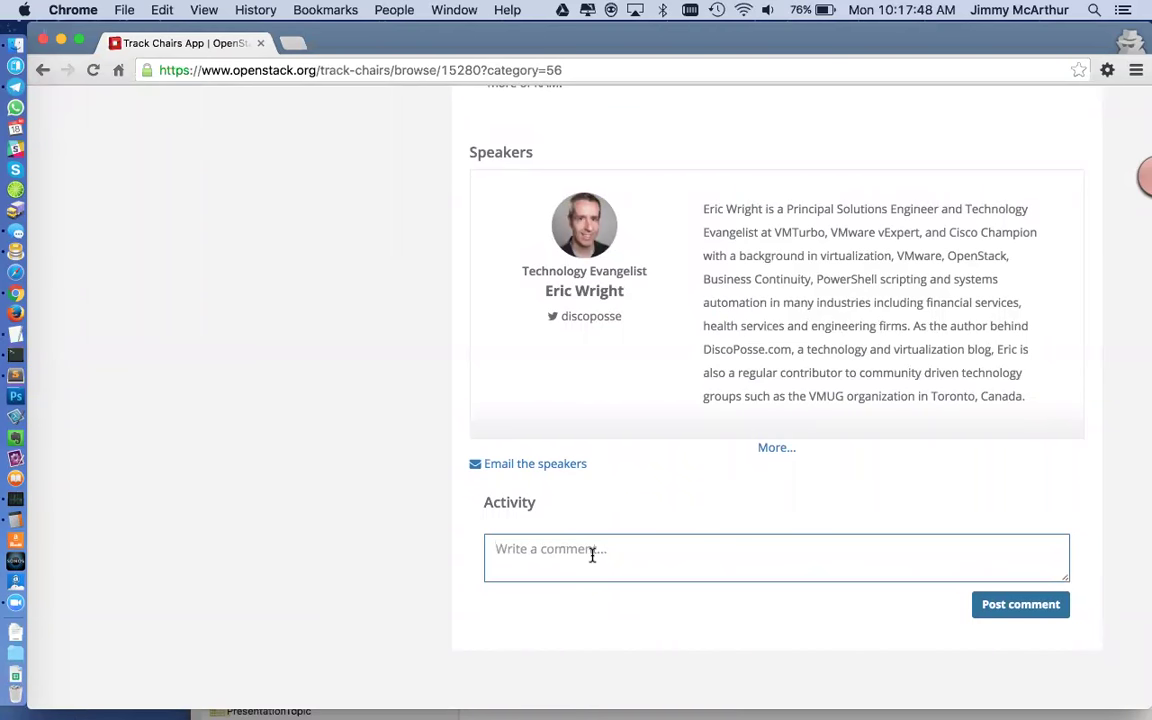
{"action": "scroll", "coordinate": [375, 285], "scroll_direction": "up", "scroll_amount": 10}
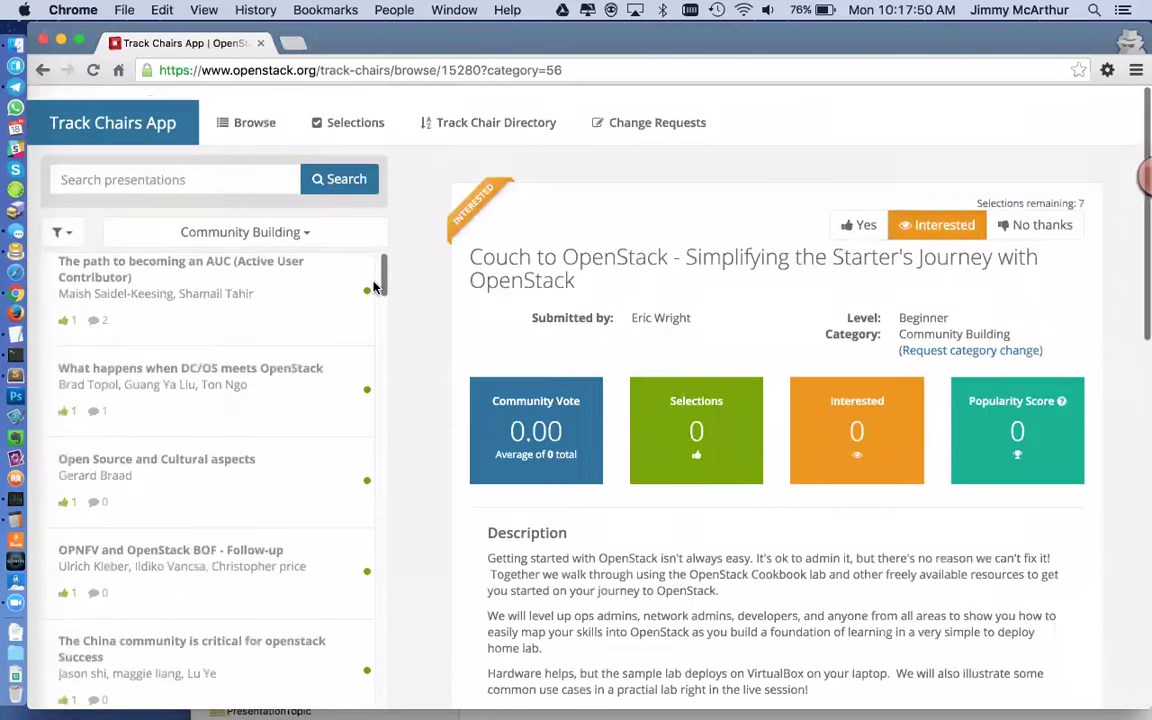
Step: Mark "Inspiring the Future of OpenStack through Diversity" as Interested and return to the selection lists
{"action": "scroll", "coordinate": [298, 442], "scroll_direction": "down", "scroll_amount": 5}
{"action": "left_click", "coordinate": [180, 478]}
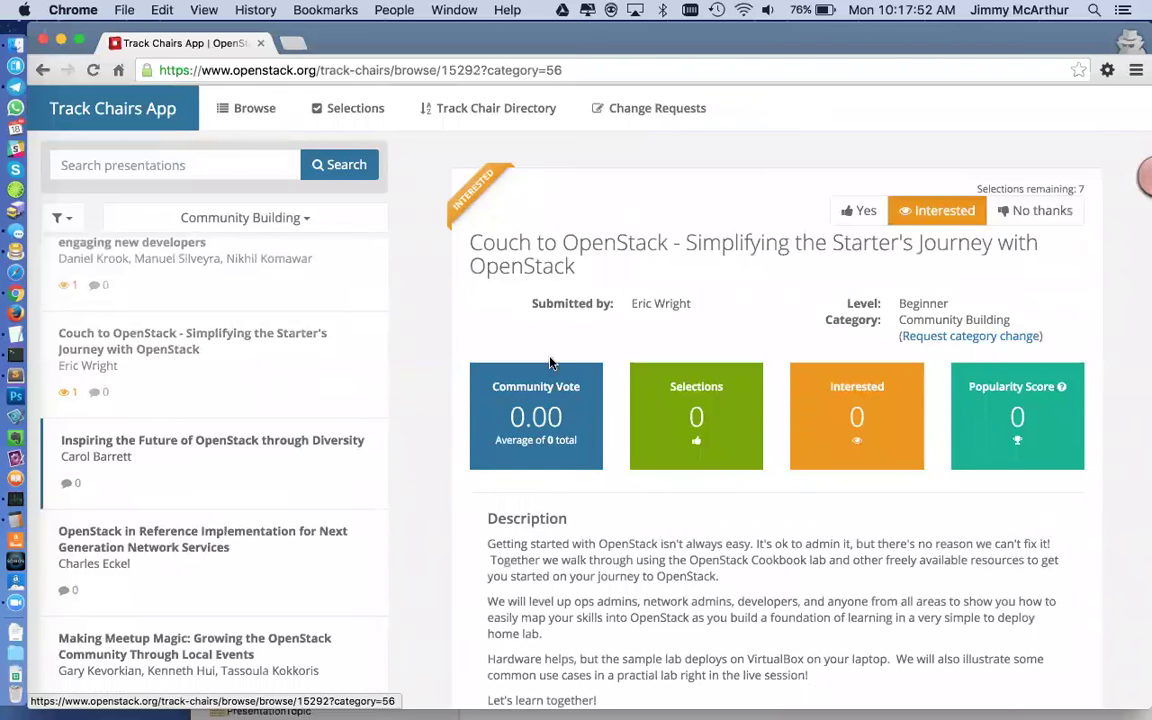
{"action": "left_click", "coordinate": [937, 210]}
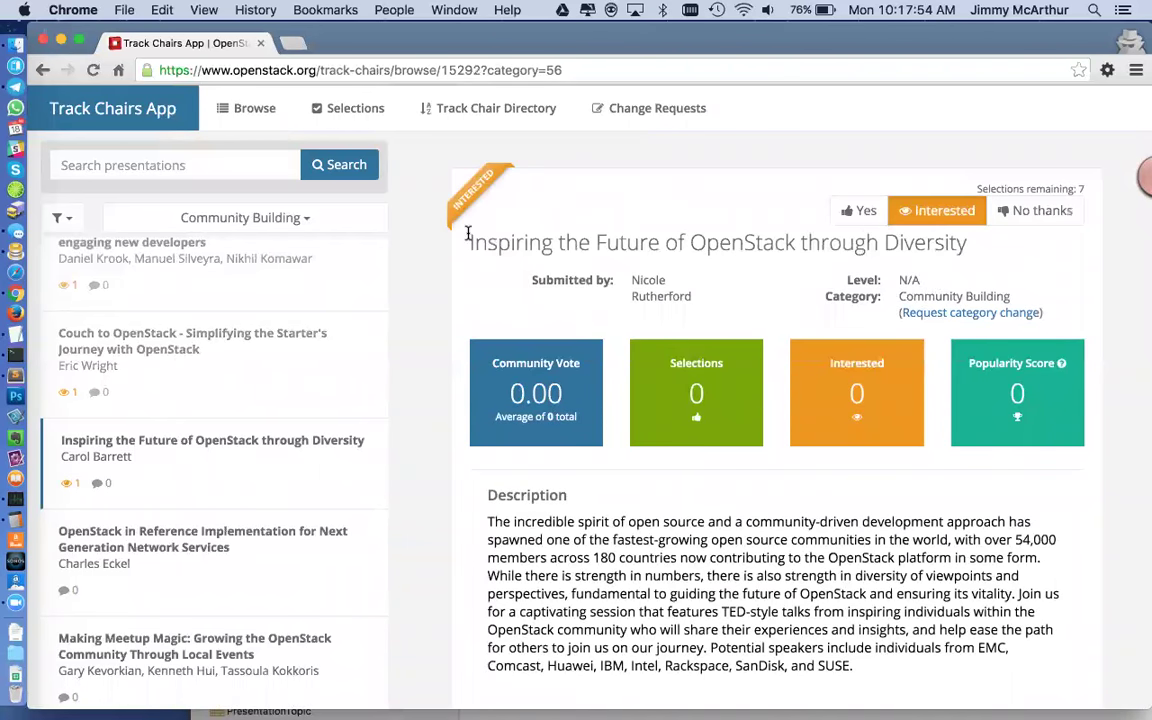
{"action": "left_click", "coordinate": [350, 110]}
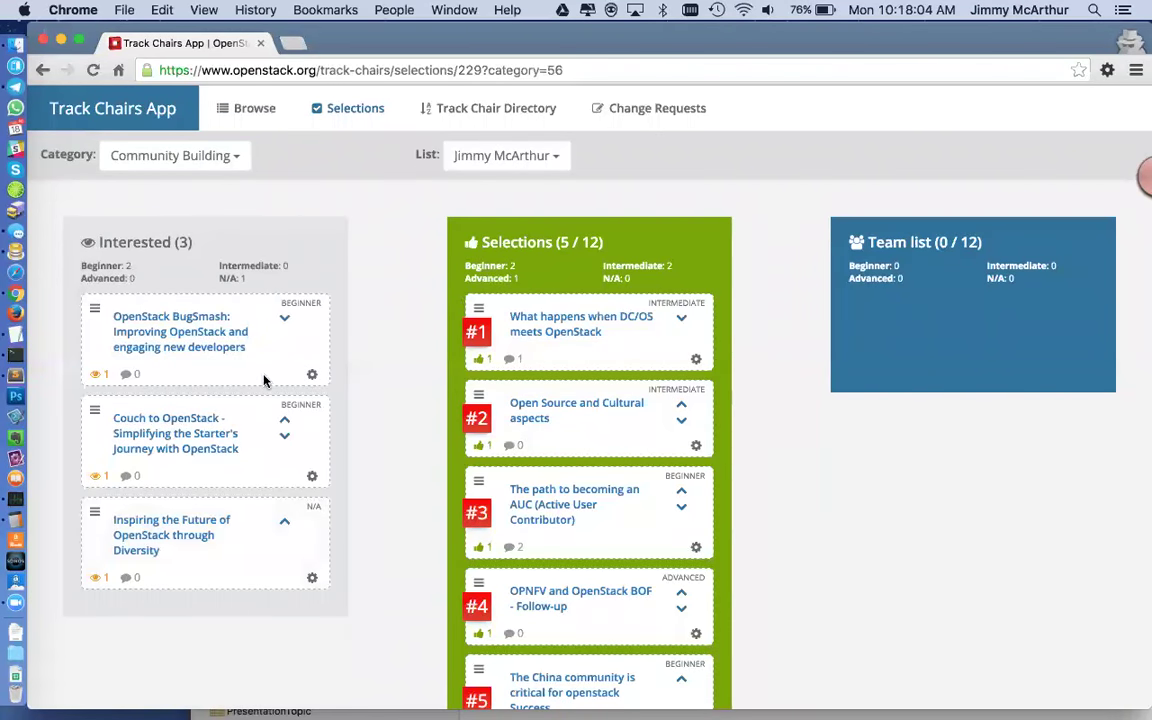
Step: Post the comment "Does anyone have any thoughts? Needs a better abstract." on the "OpenStack BugSmash" presentation from the Interested list
{"action": "left_click", "coordinate": [149, 333]}
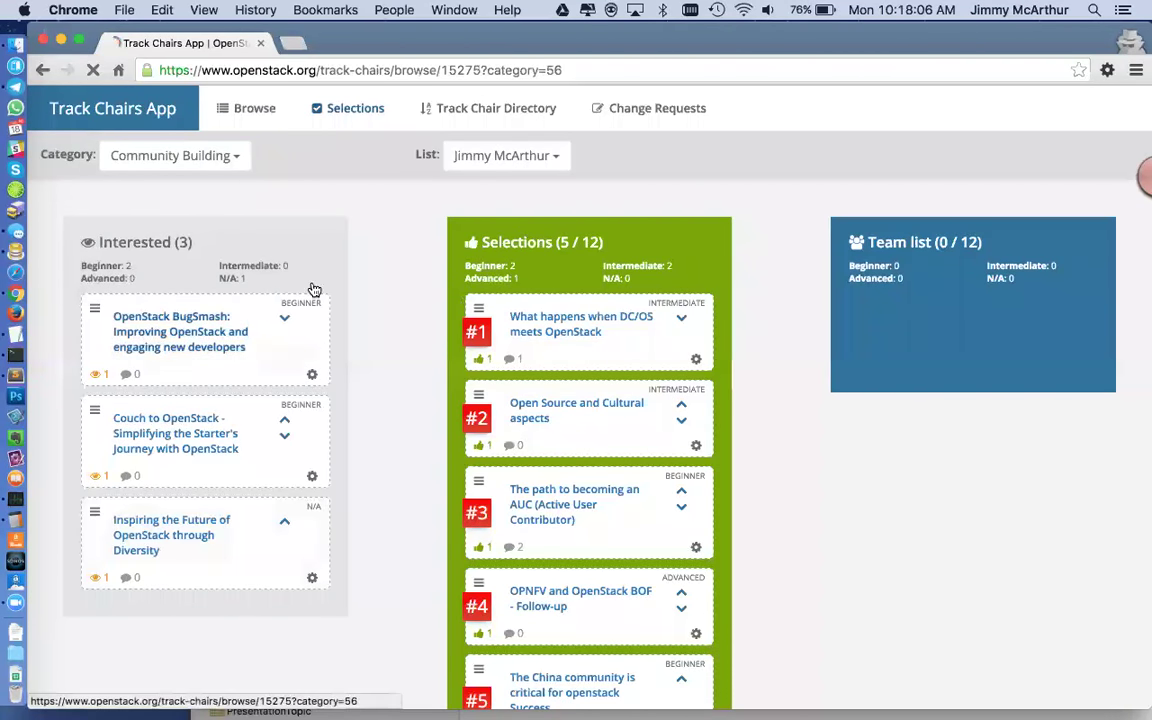
{"action": "scroll", "coordinate": [766, 406], "scroll_direction": "down", "scroll_amount": 20}
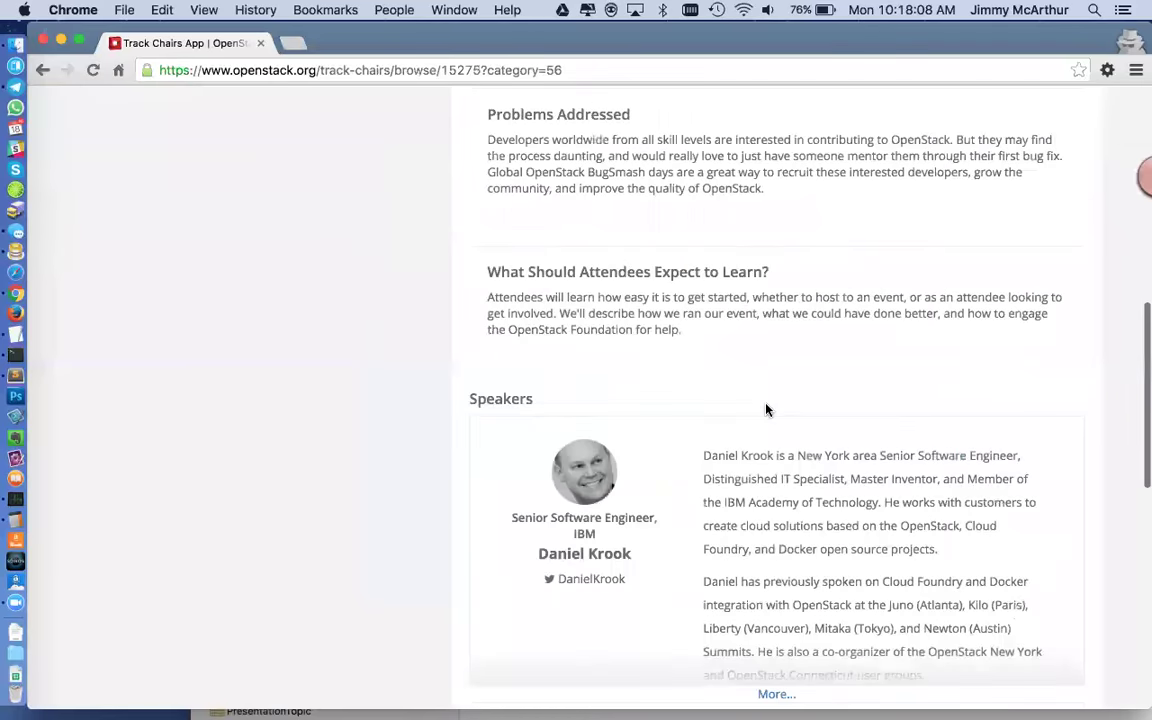
{"action": "left_click", "coordinate": [570, 562]}
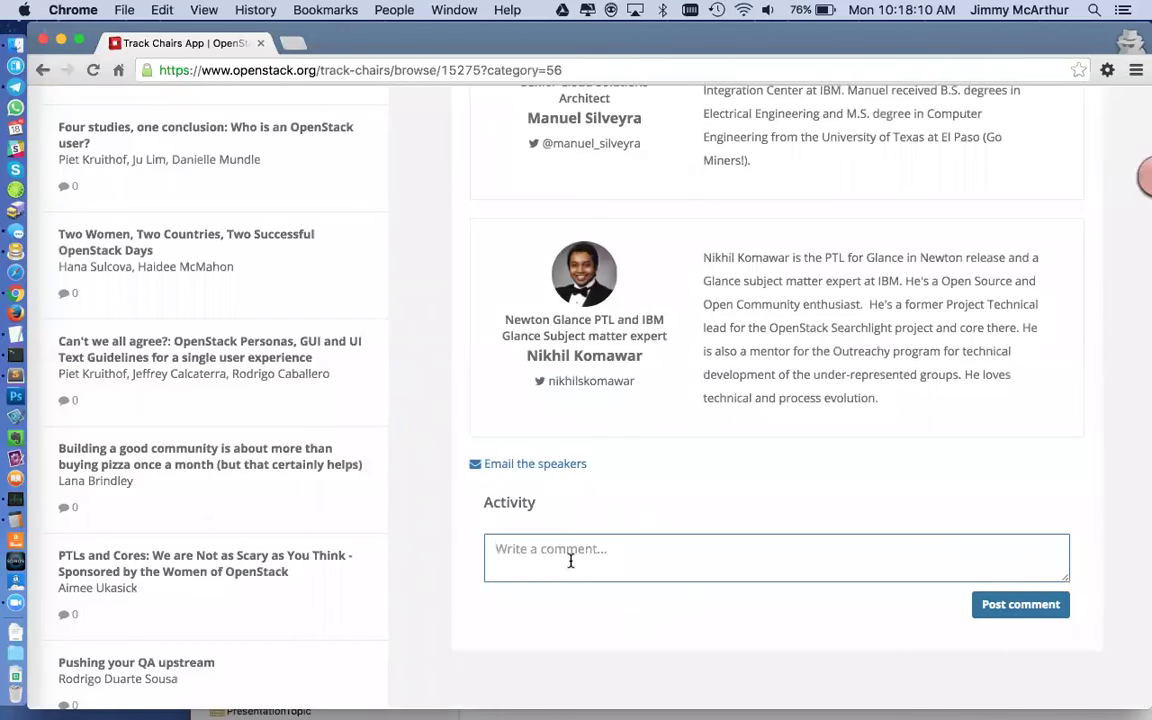
{"action": "type", "text": "Does an"}
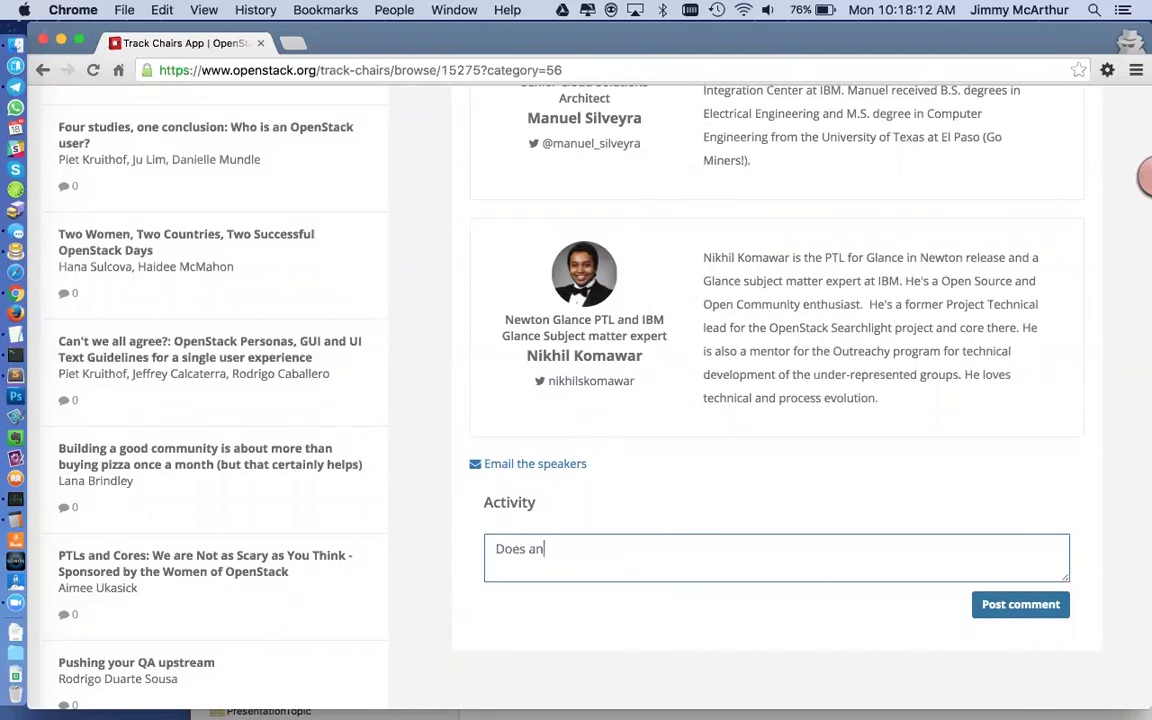
{"action": "type", "text": "yone have any tho"}
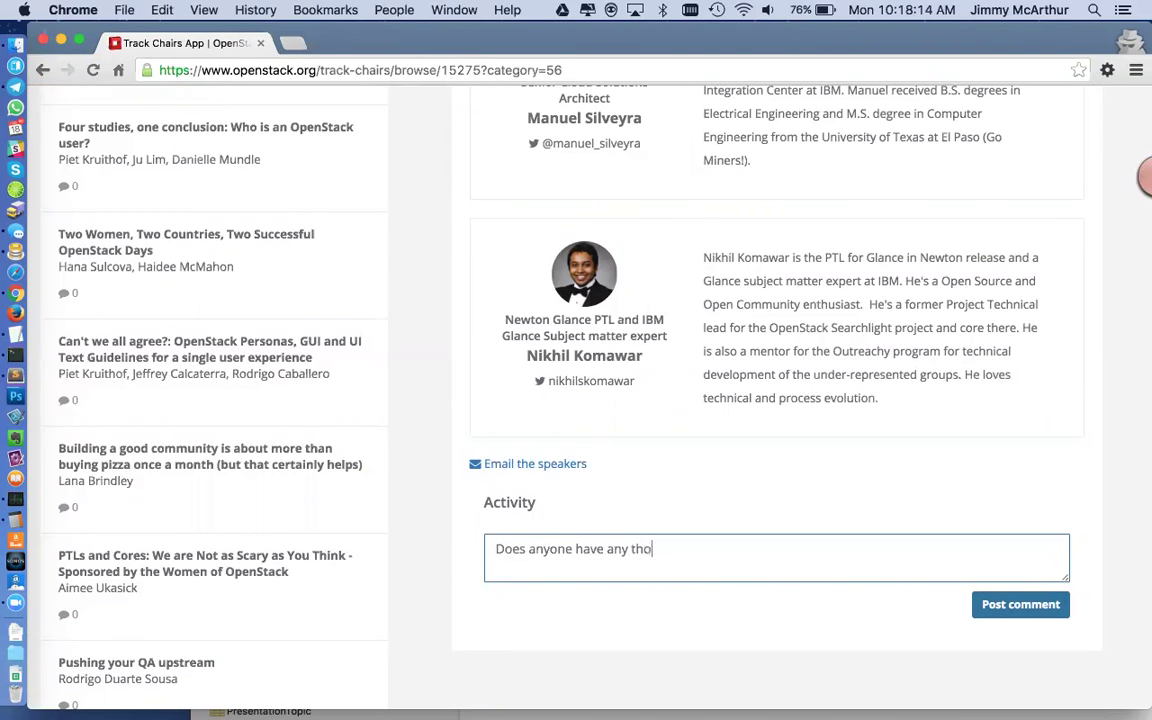
{"action": "type", "text": "ughts? Needs "}
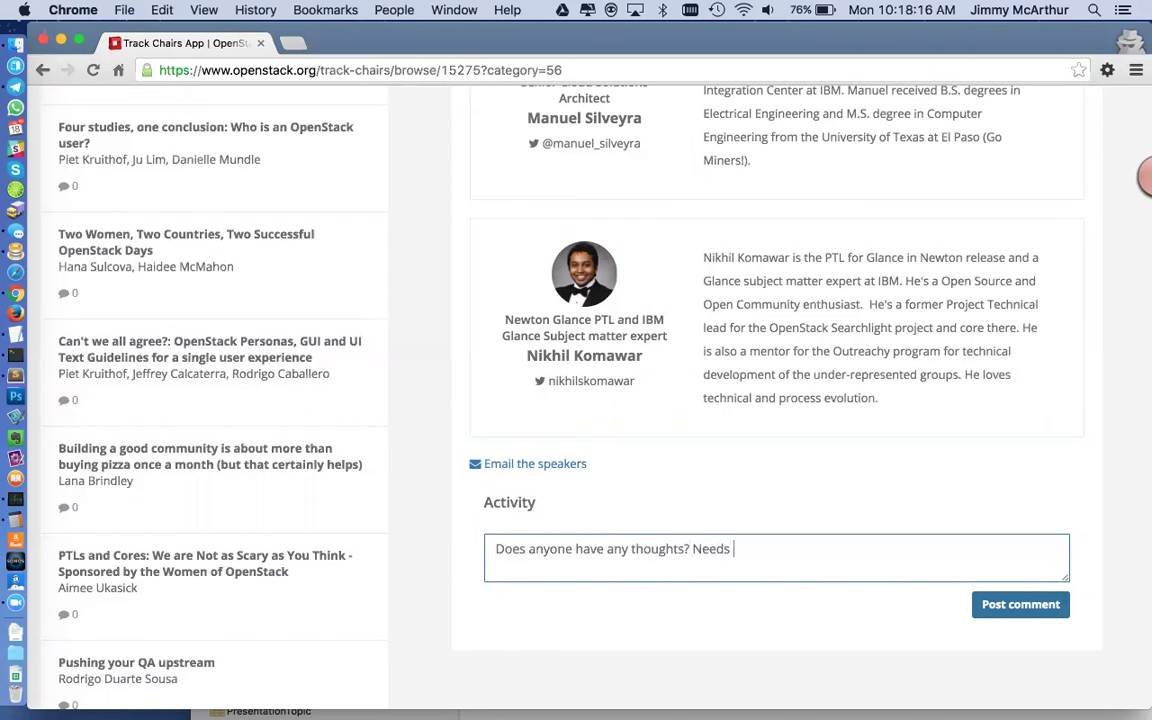
{"action": "type", "text": "a better abstract."}
{"action": "left_click", "coordinate": [1063, 606]}
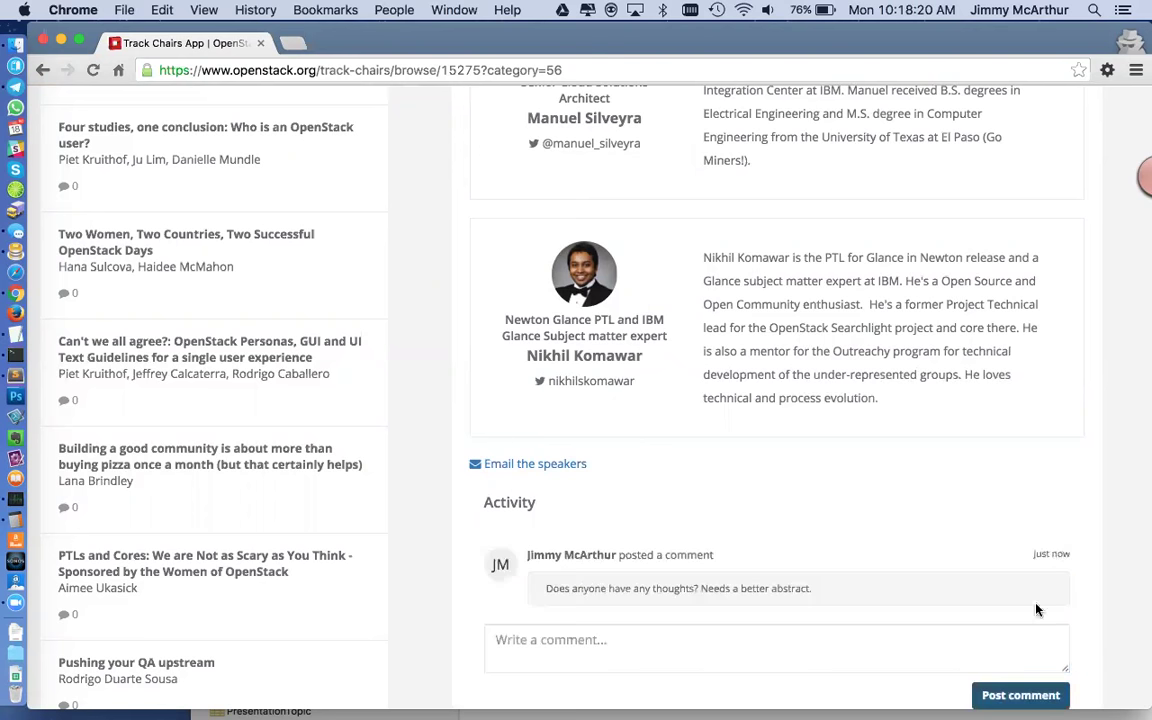
Step: In the selection lists, add the "OpenStack BugSmash" presentation from Interested to the Team list and remove it again
{"action": "scroll", "coordinate": [588, 246], "scroll_direction": "up", "scroll_amount": 10}
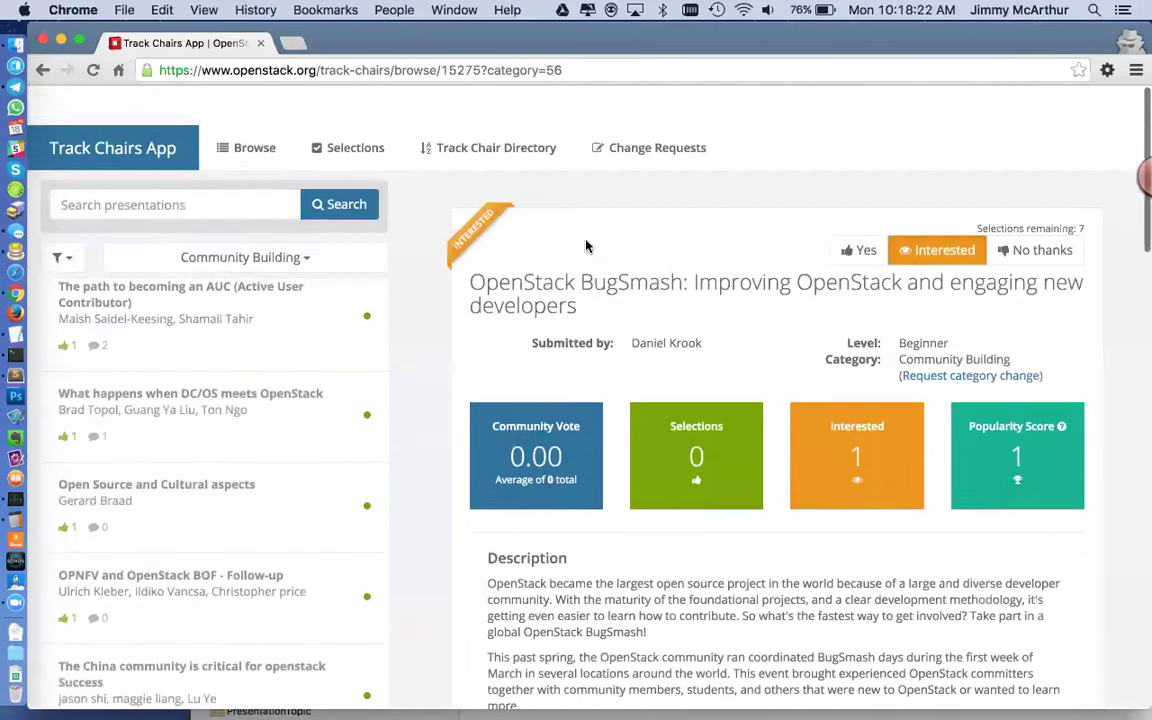
{"action": "left_click", "coordinate": [348, 108]}
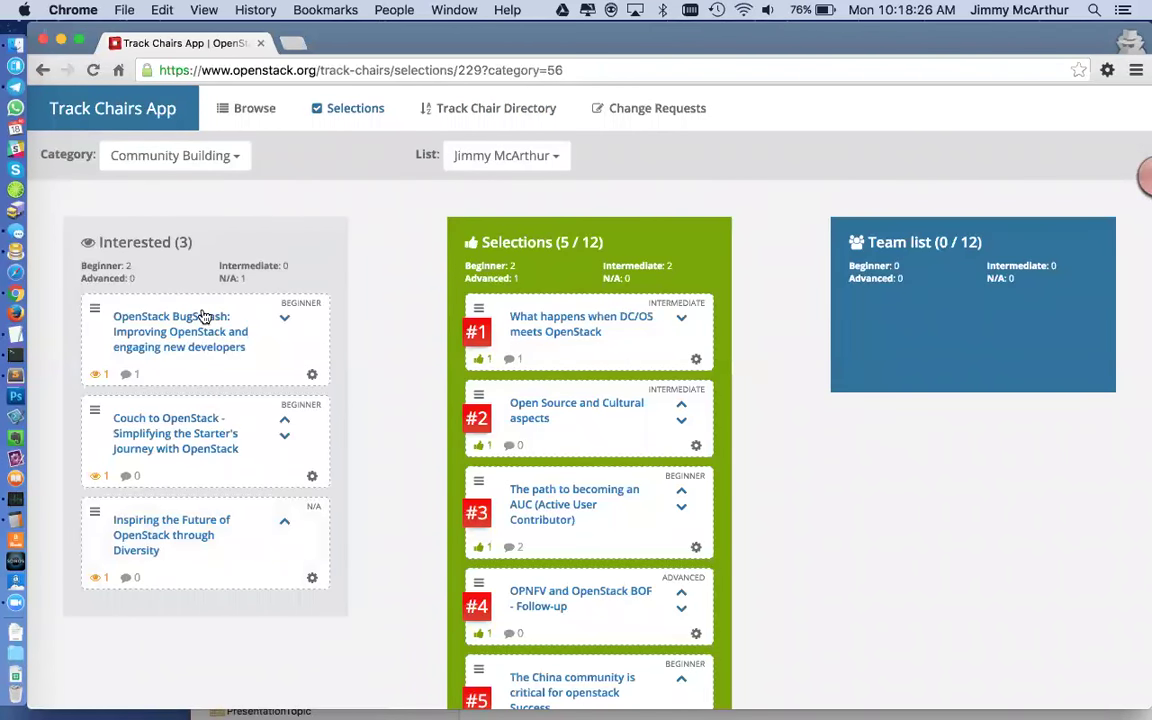
{"action": "left_click_drag", "start_coordinate": [192, 345], "coordinate": [324, 362]}
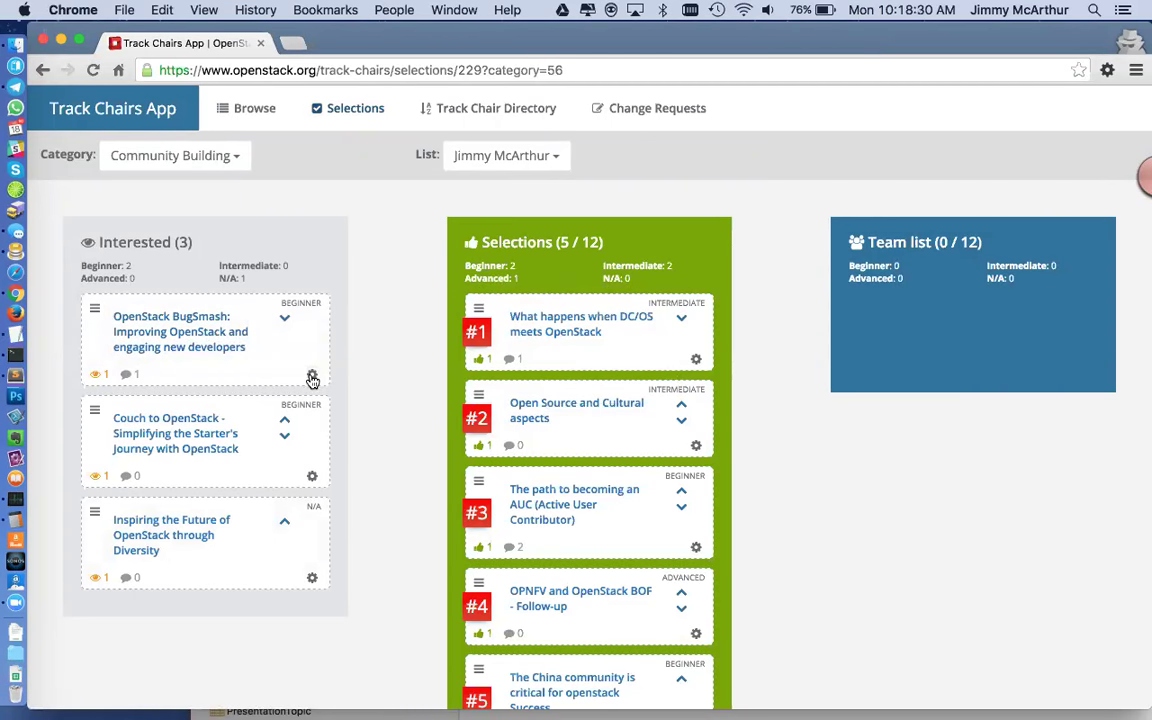
{"action": "left_click", "coordinate": [312, 374]}
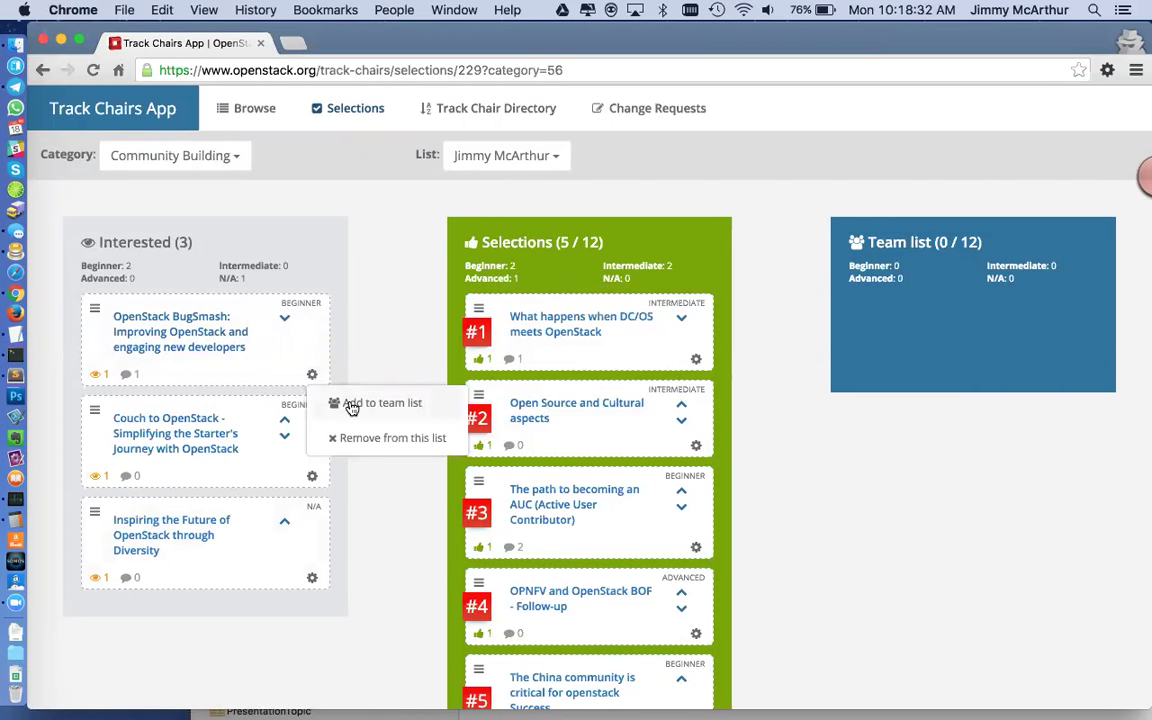
{"action": "left_click", "coordinate": [351, 404]}
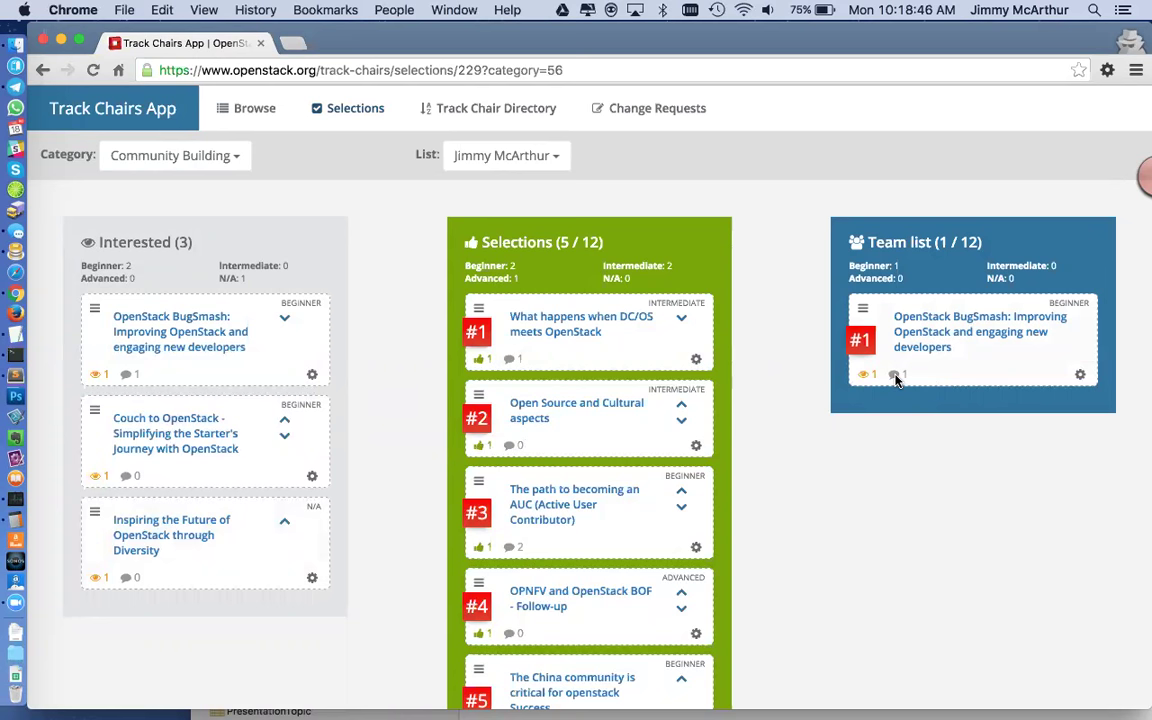
{"action": "left_click", "coordinate": [1080, 376]}
{"action": "left_click", "coordinate": [1098, 403]}
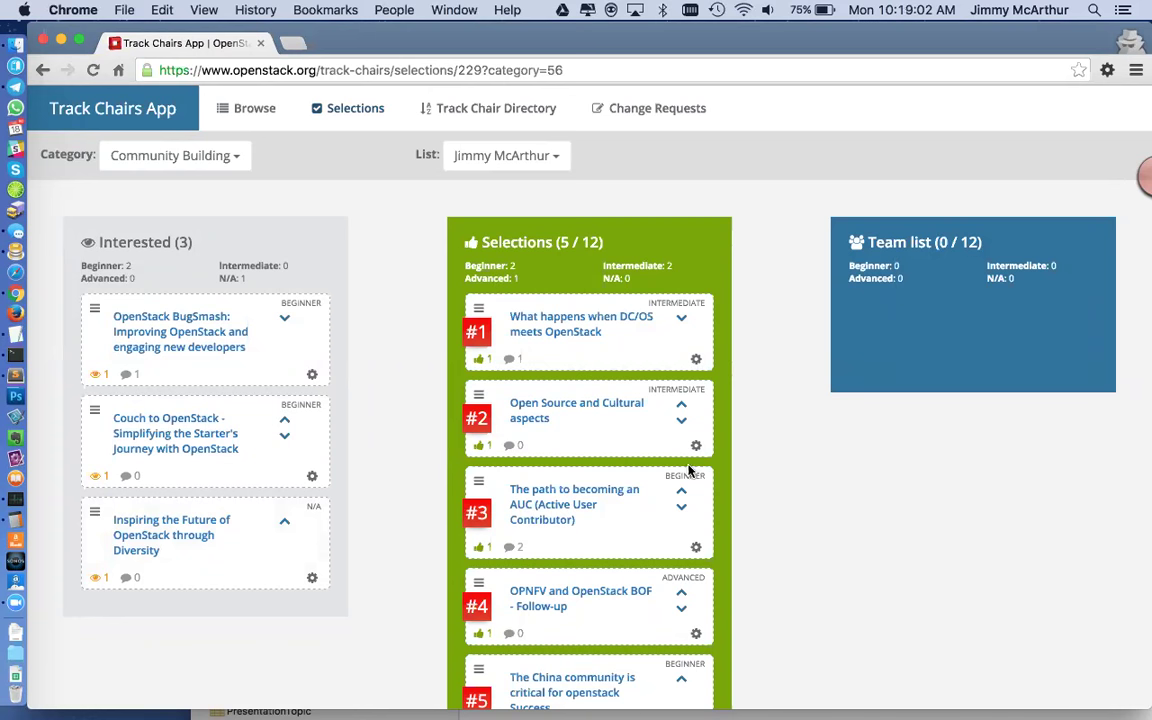
Step: Open the "OpenStack BugSmash" presentation from the Interested list and change its vote to Yes
{"action": "scroll", "coordinate": [432, 465], "scroll_direction": "down", "scroll_amount": 5}
{"action": "scroll", "coordinate": [432, 465], "scroll_direction": "up", "scroll_amount": 5}
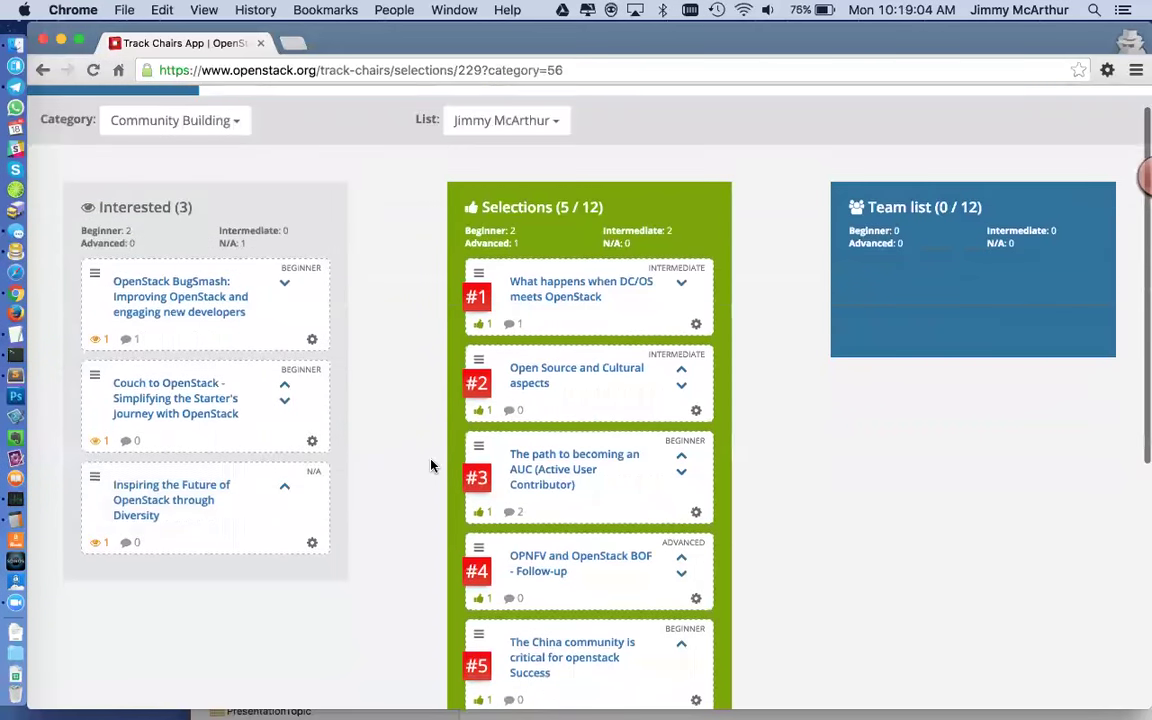
{"action": "left_click_drag", "start_coordinate": [229, 316], "coordinate": [316, 286]}
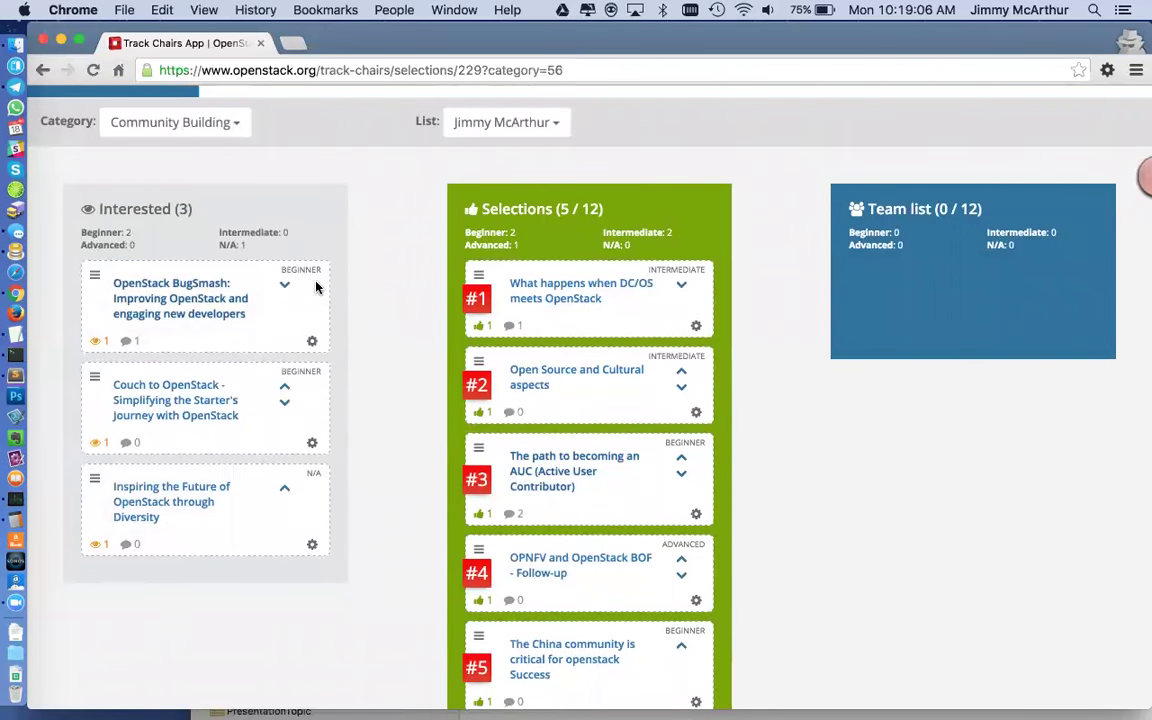
{"action": "left_click", "coordinate": [311, 343]}
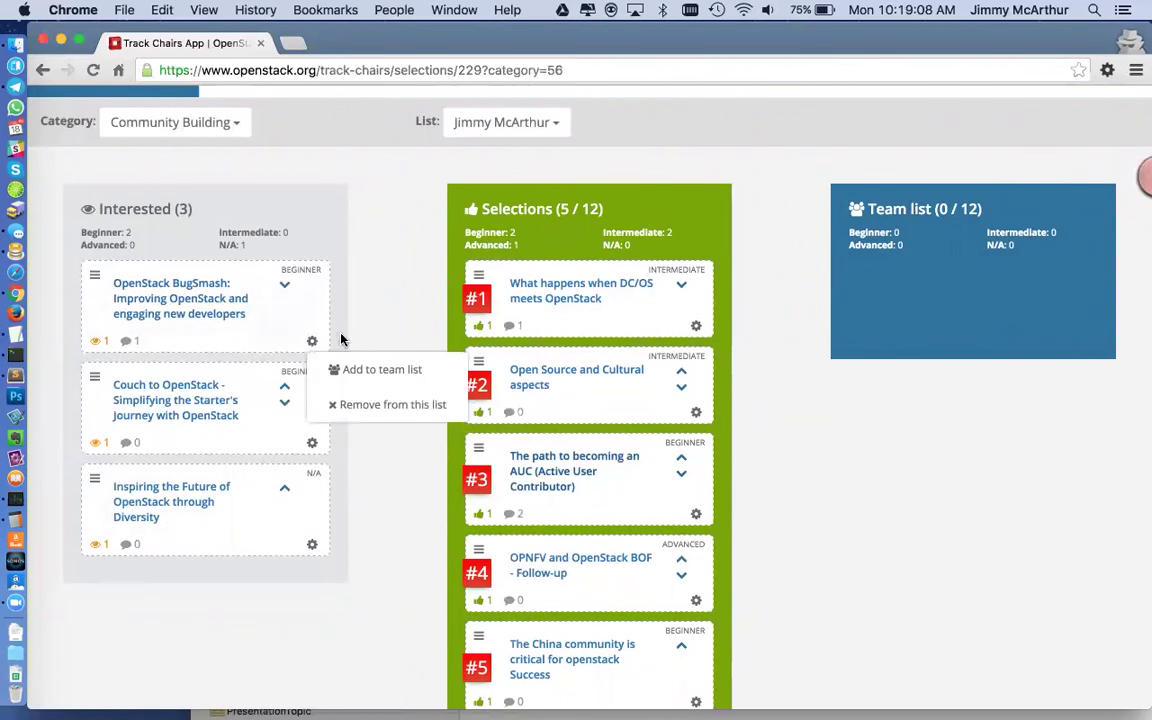
{"action": "left_click", "coordinate": [170, 297]}
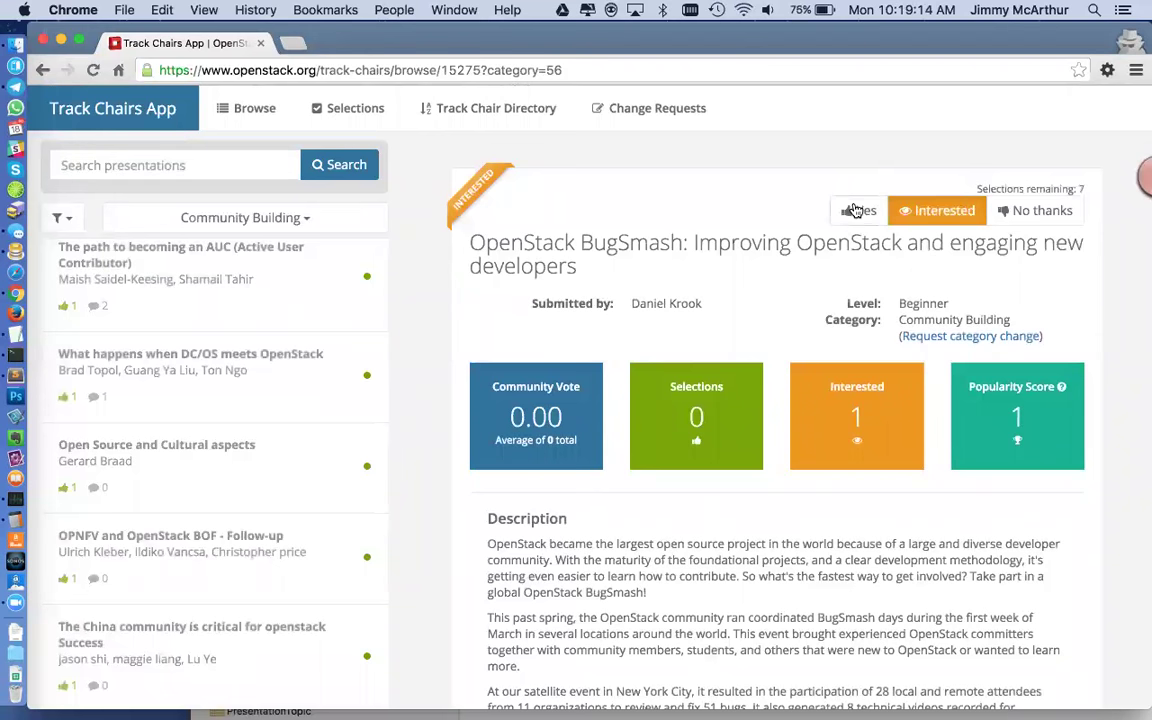
{"action": "left_click", "coordinate": [858, 210]}
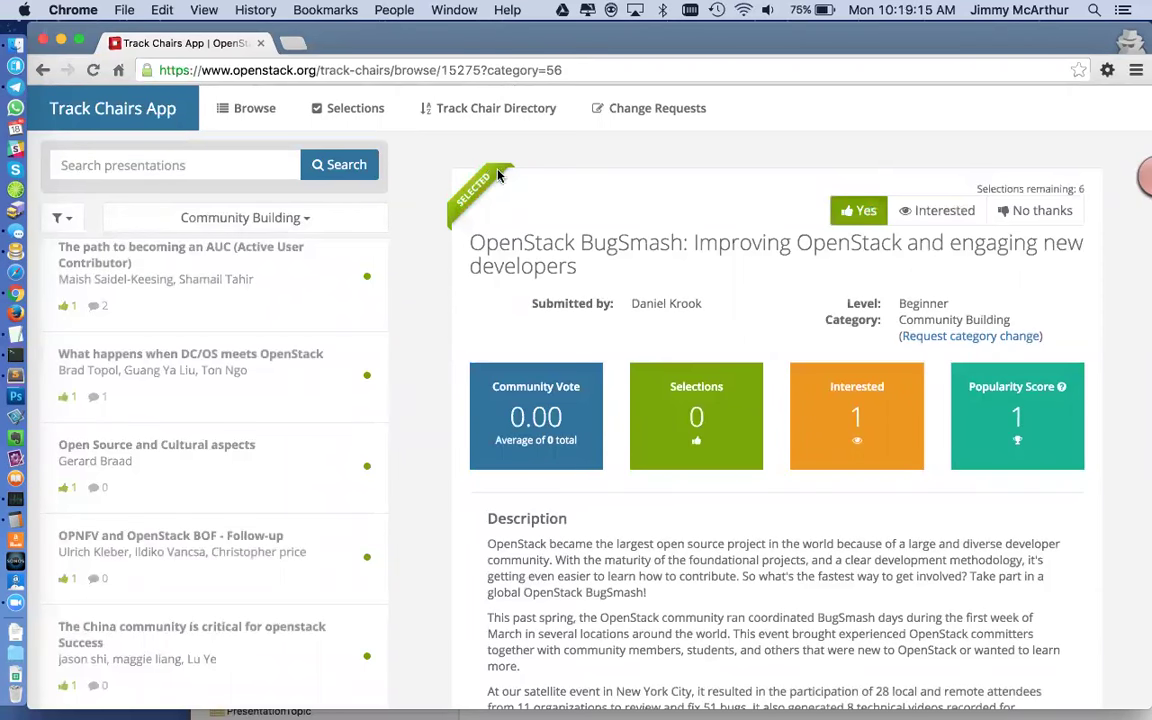
Step: Review the presentation rankings in the Interested, Selections and Team lists and look at the category change requests
{"action": "left_click", "coordinate": [350, 110]}
{"action": "scroll", "coordinate": [732, 609], "scroll_direction": "down", "scroll_amount": 5}
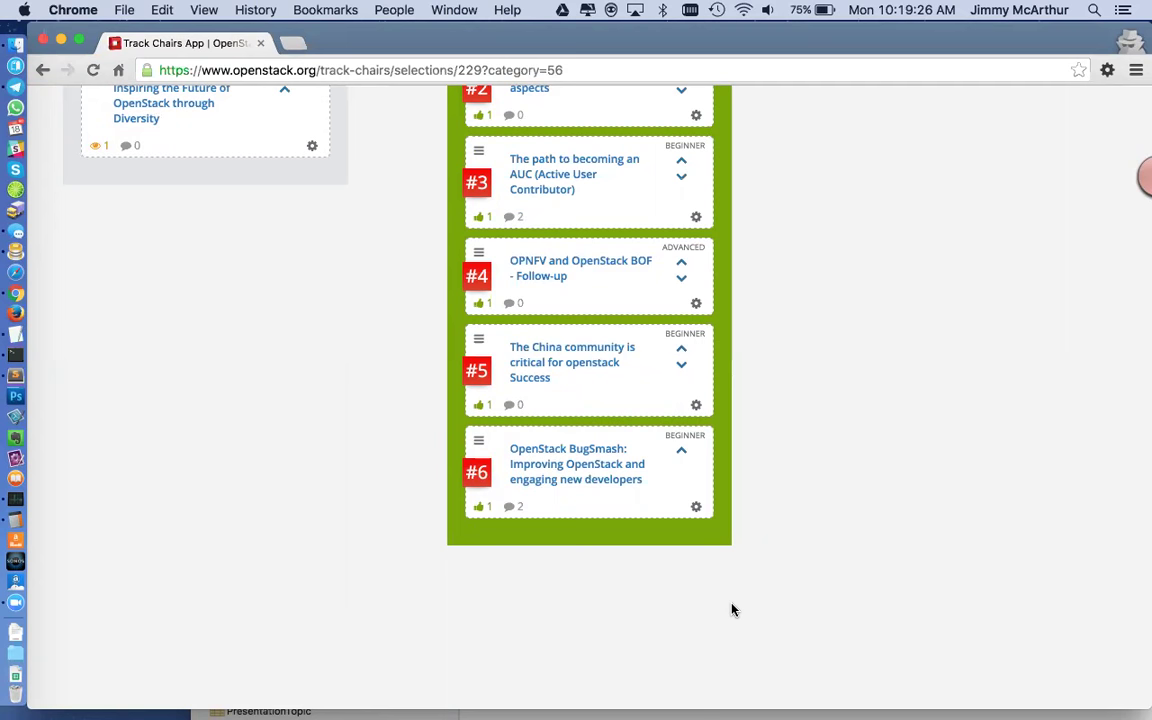
{"action": "scroll", "coordinate": [732, 609], "scroll_direction": "up", "scroll_amount": 3}
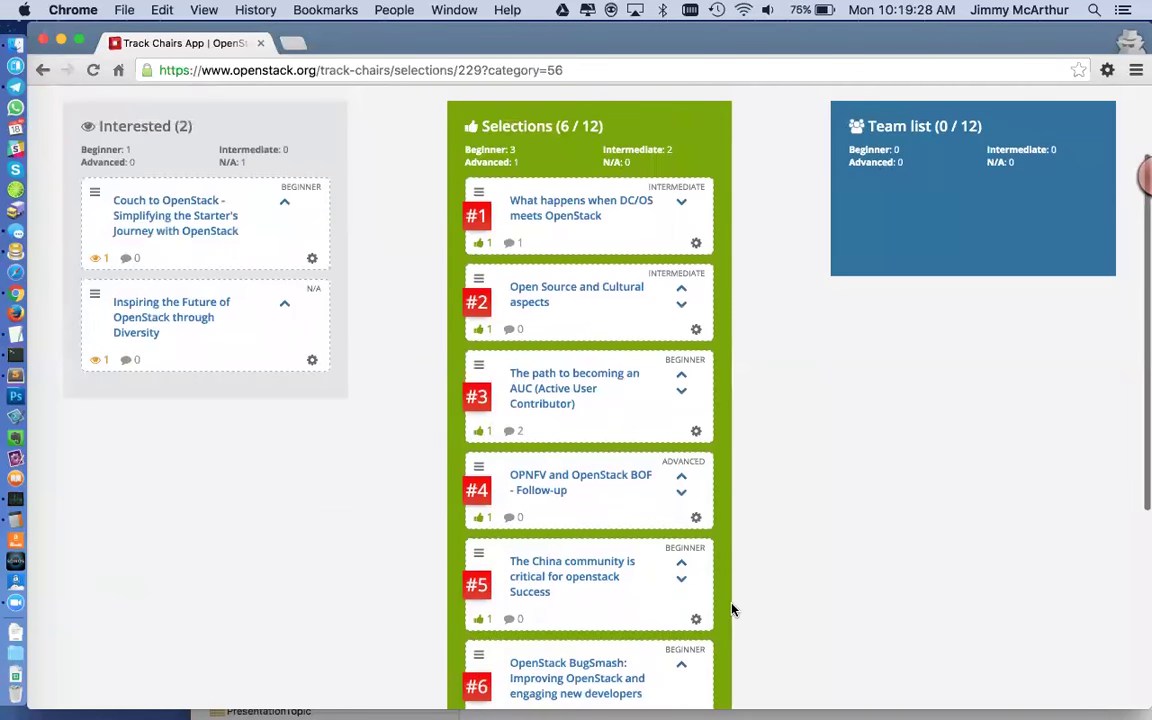
{"action": "scroll", "coordinate": [732, 609], "scroll_direction": "down", "scroll_amount": 2}
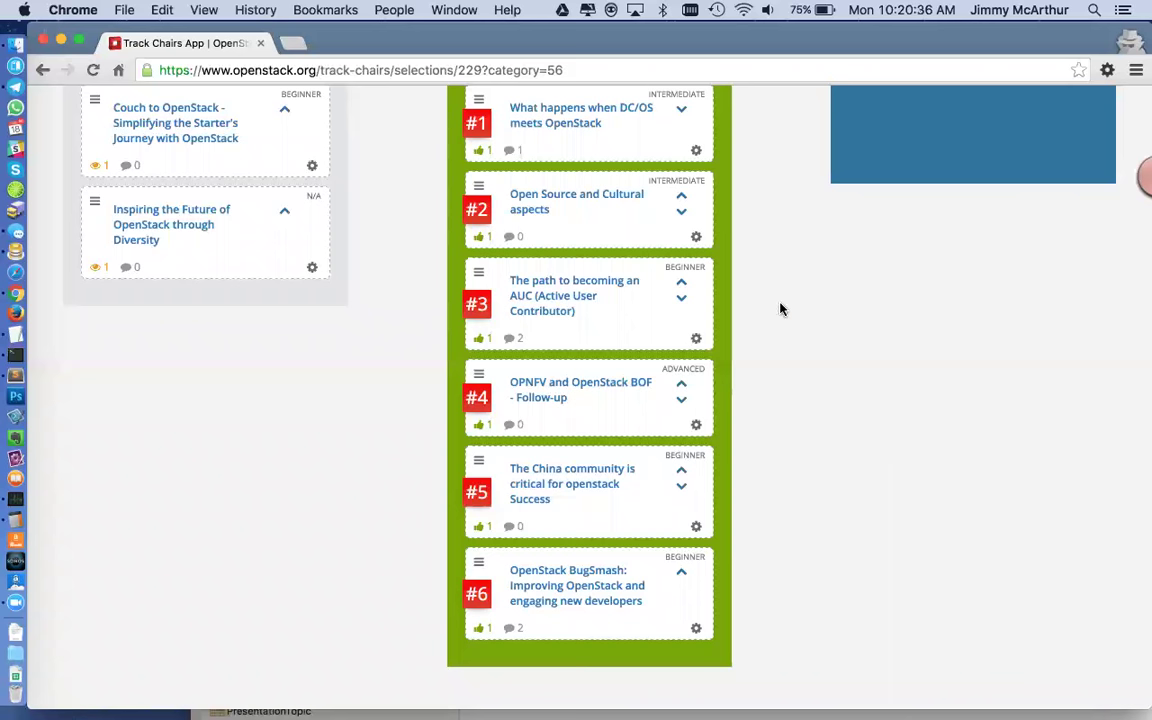
{"action": "scroll", "coordinate": [822, 357], "scroll_direction": "up", "scroll_amount": 3}
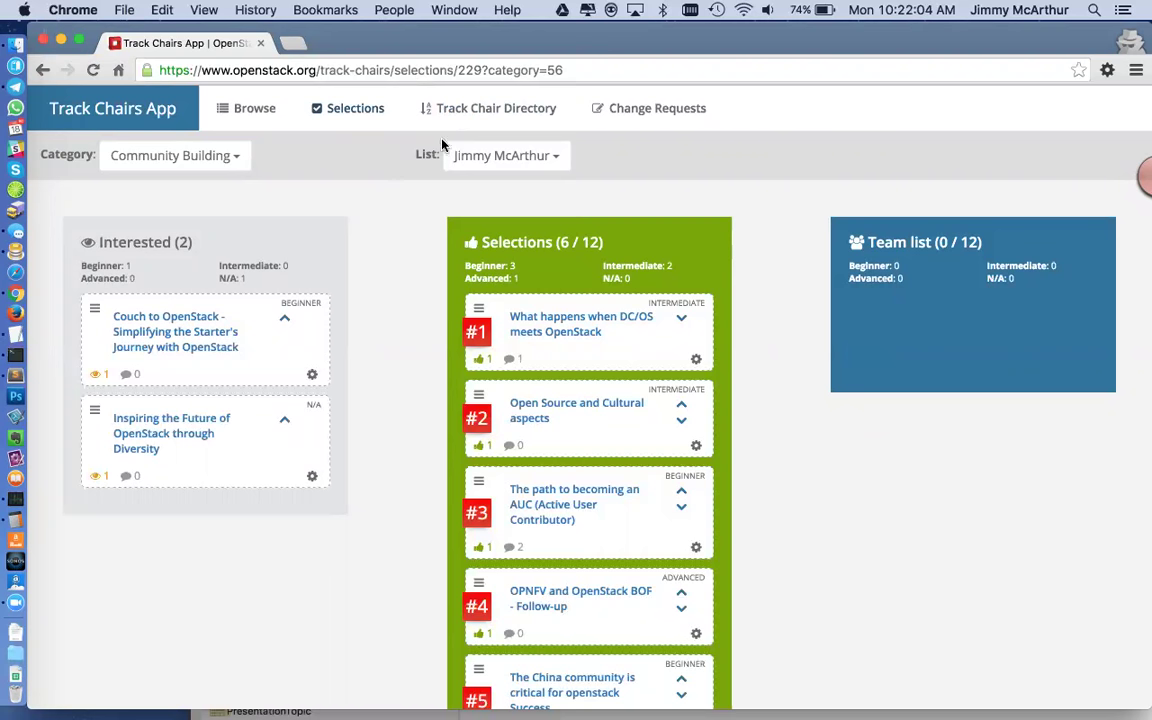
{"action": "left_click", "coordinate": [663, 113]}
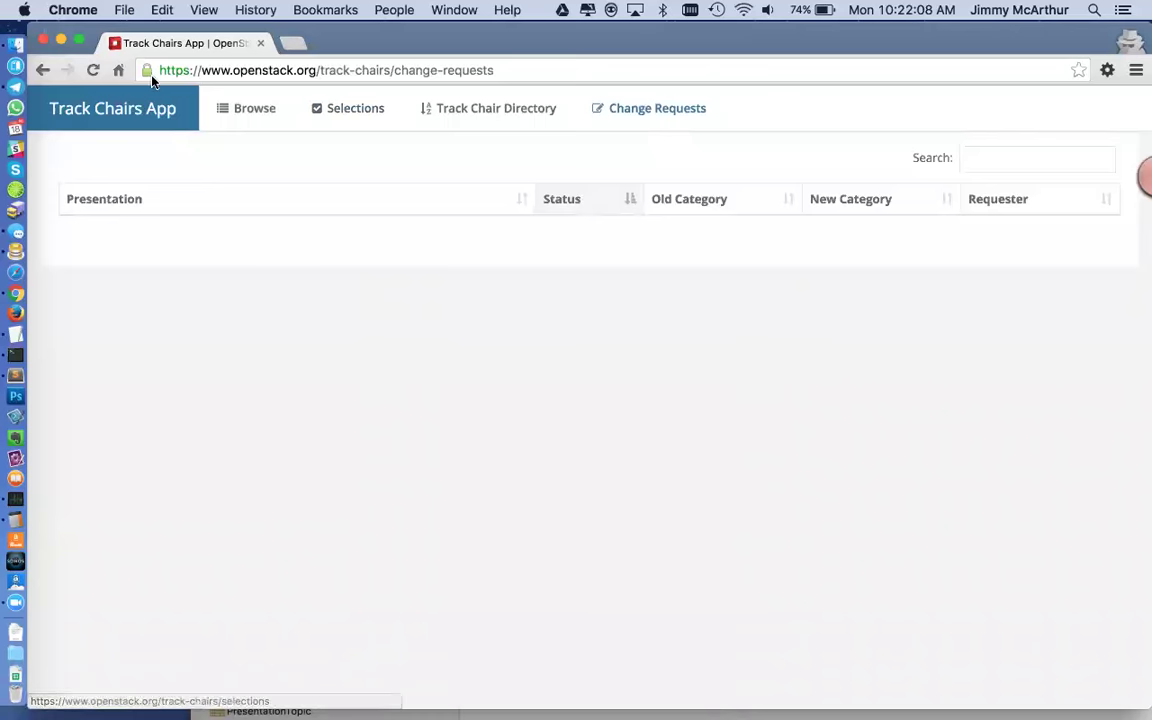
Step: Request a category change to Hands-on Workshops for the "OpenStack BugSmash" presentation and check it among the change requests
{"action": "left_click", "coordinate": [221, 112]}
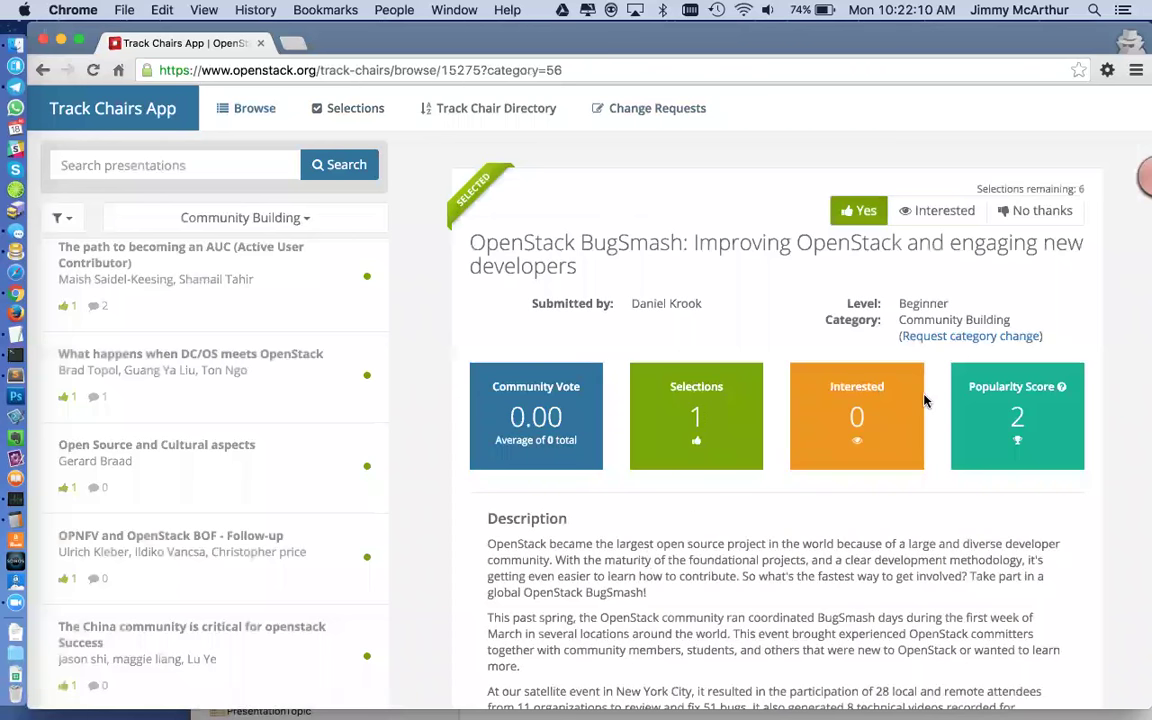
{"action": "left_click", "coordinate": [946, 337]}
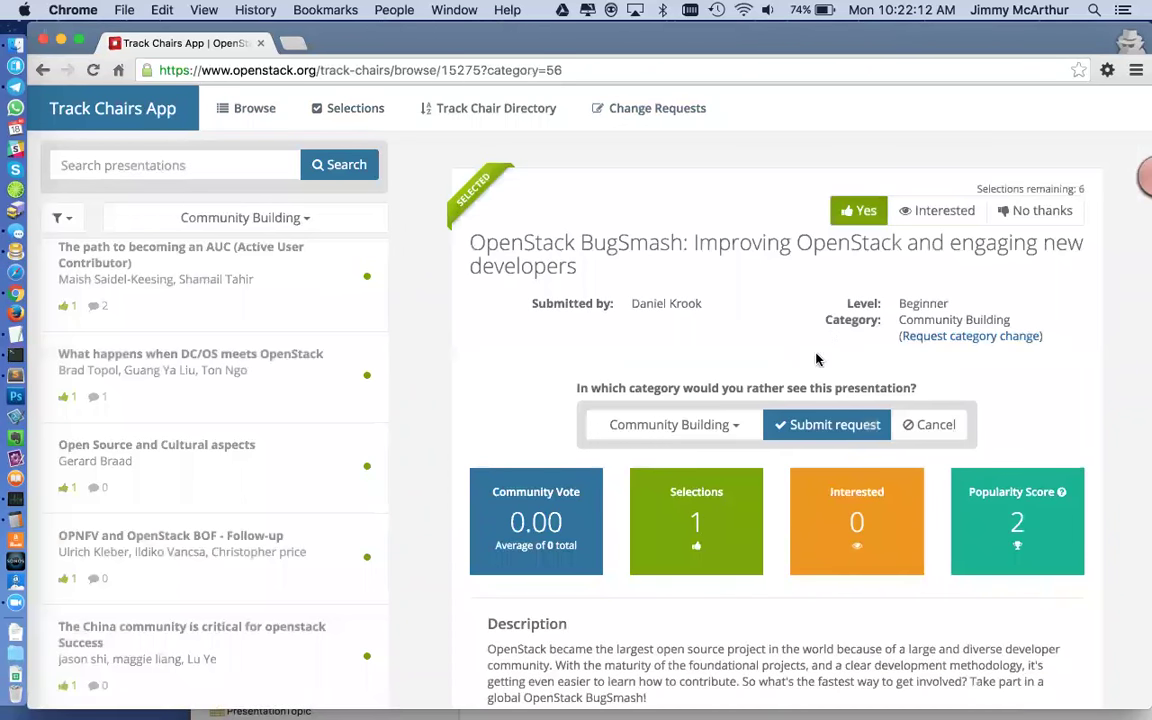
{"action": "left_click", "coordinate": [675, 424]}
{"action": "left_click", "coordinate": [650, 484]}
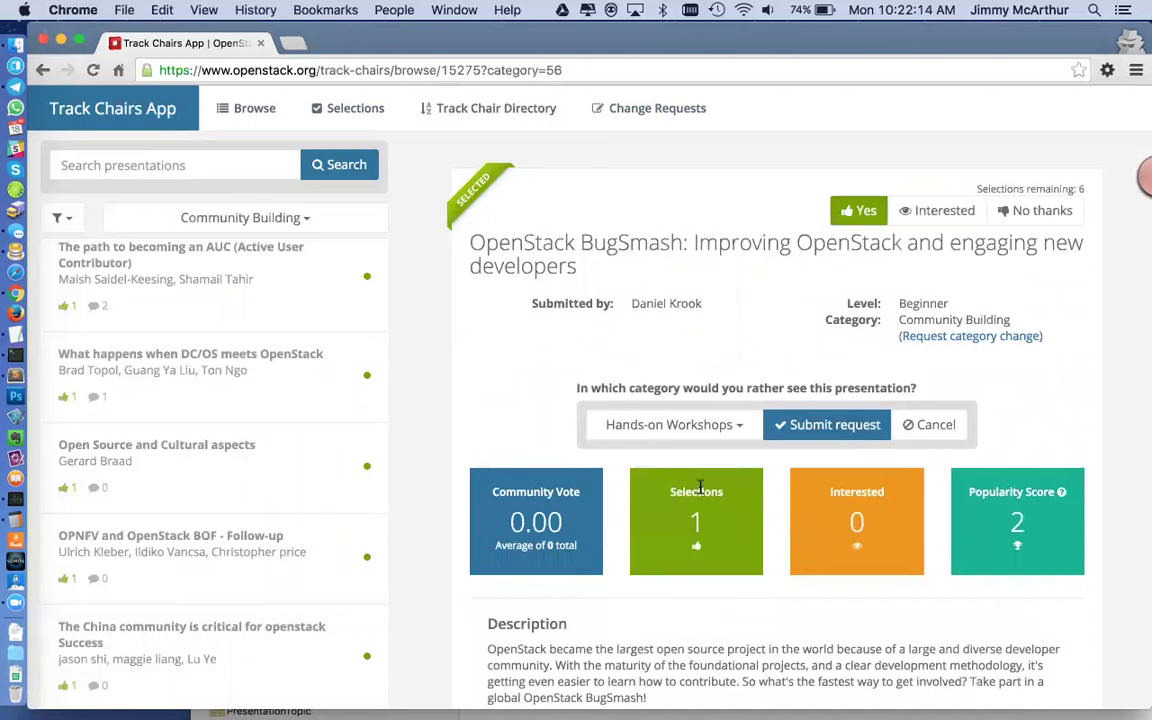
{"action": "left_click", "coordinate": [855, 426]}
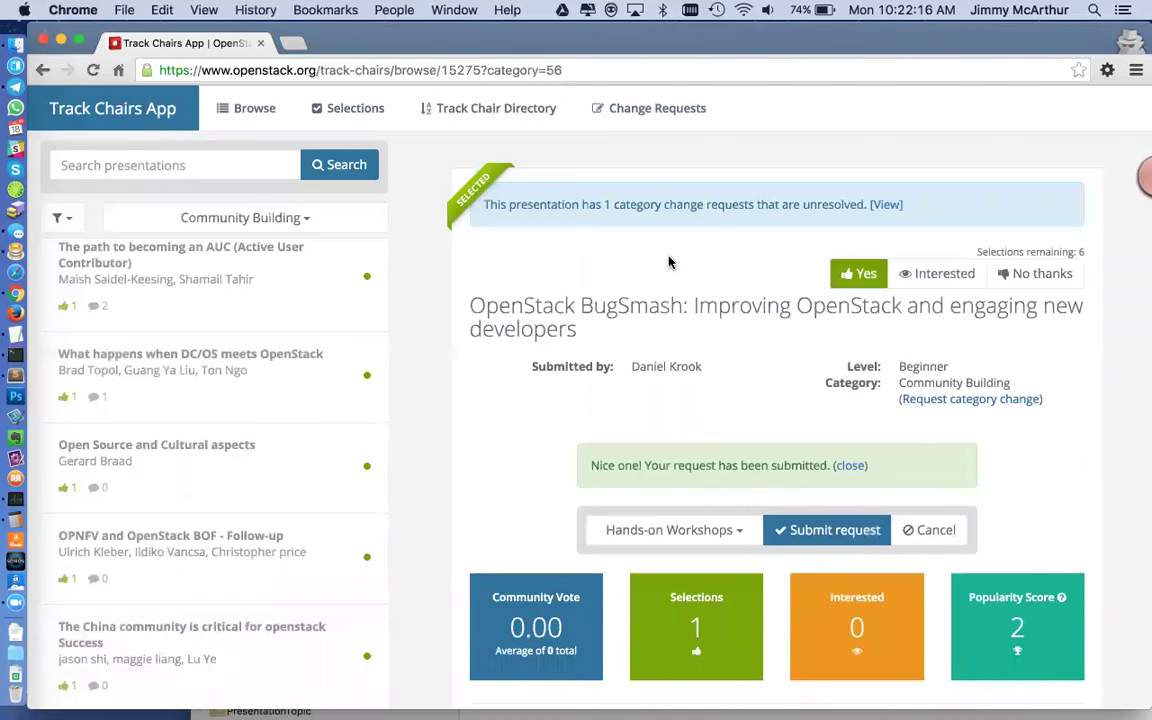
{"action": "left_click", "coordinate": [634, 108]}
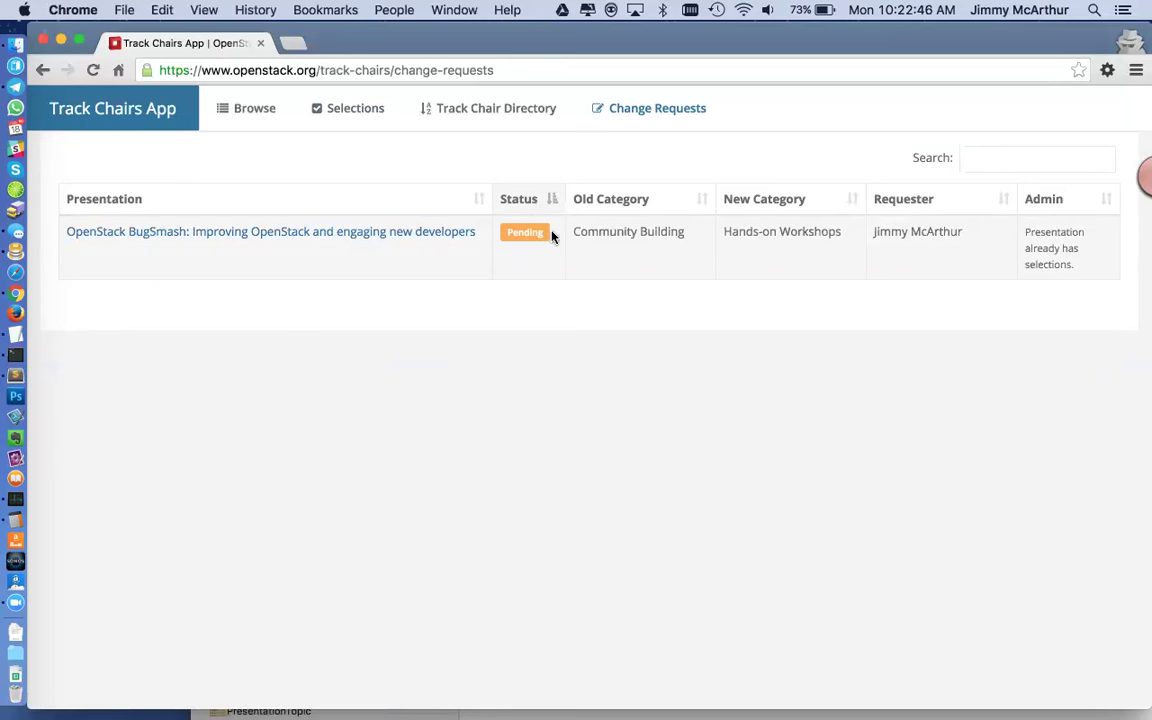
{"action": "left_click", "coordinate": [284, 110]}
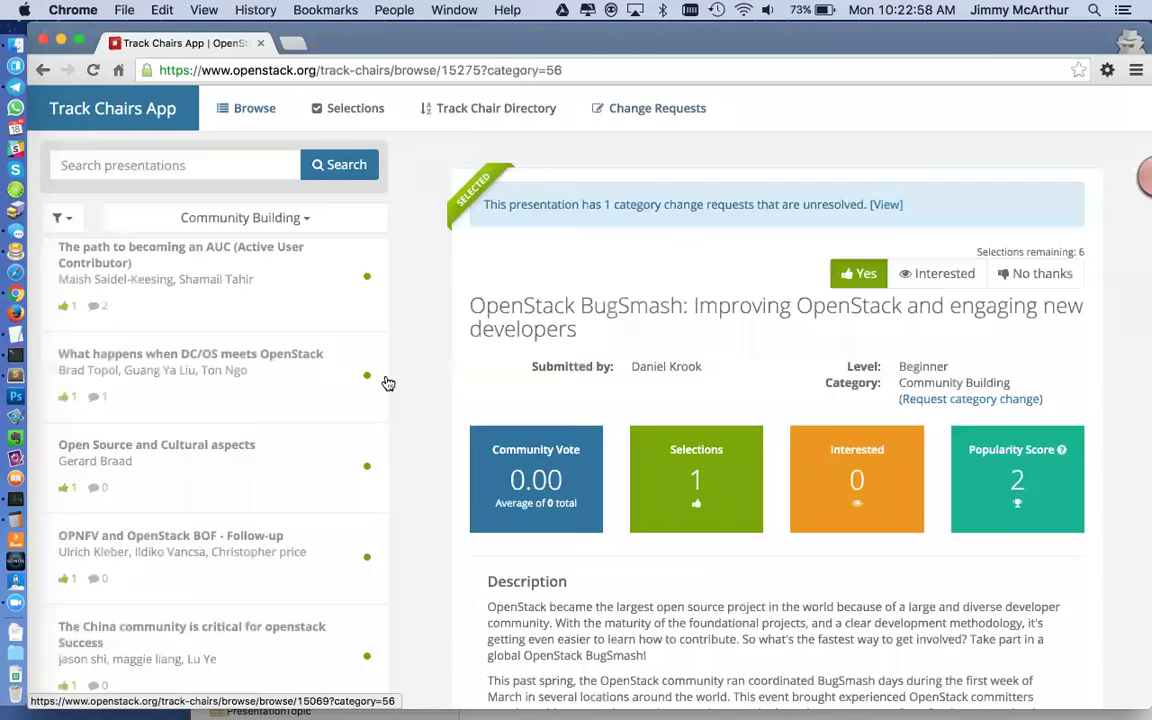